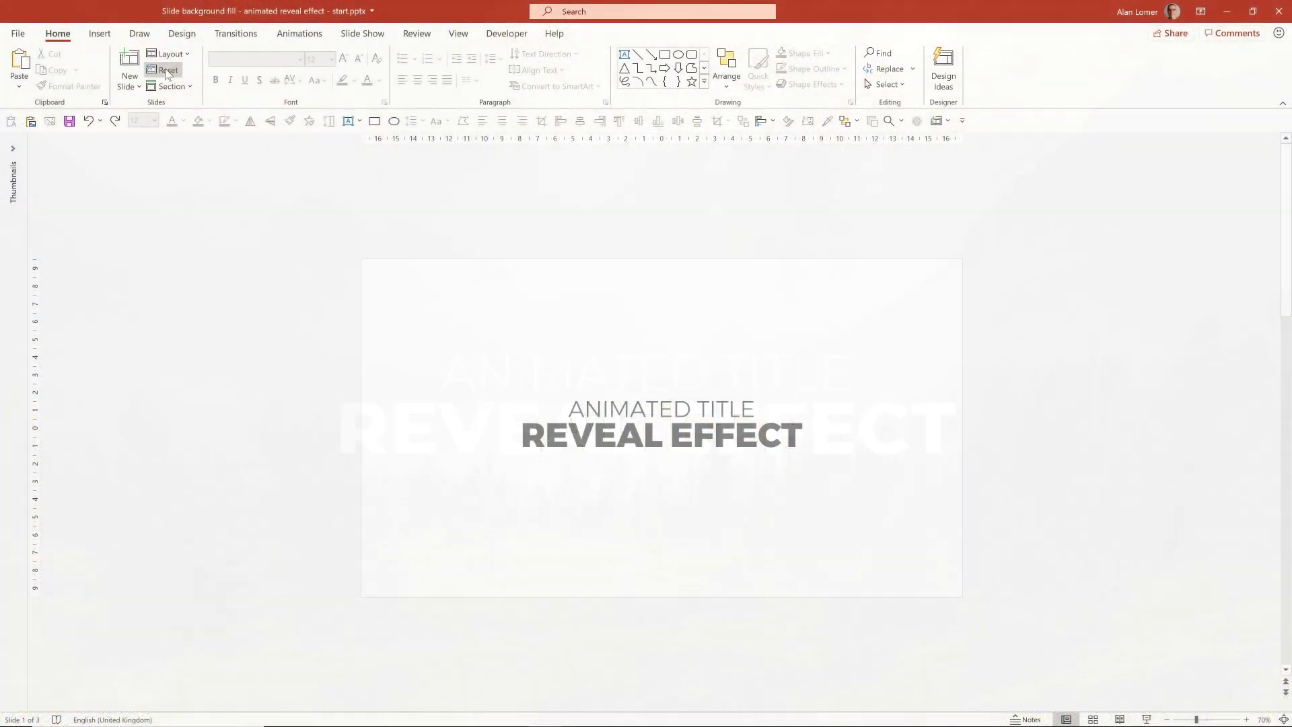
Add a blank slide 2 and fill its background with the photo adventure-calm-clouds-dawn-414171.jpg
left_click(135, 81)
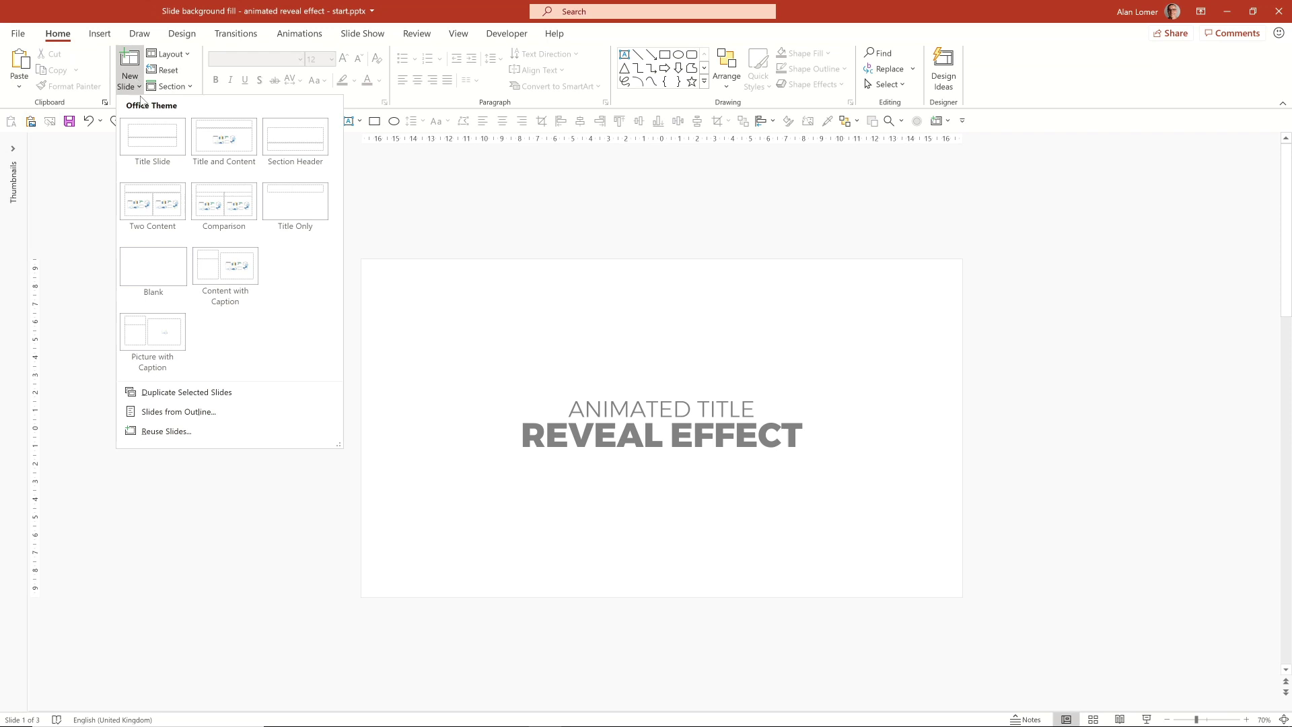
left_click(152, 261)
right_click(499, 314)
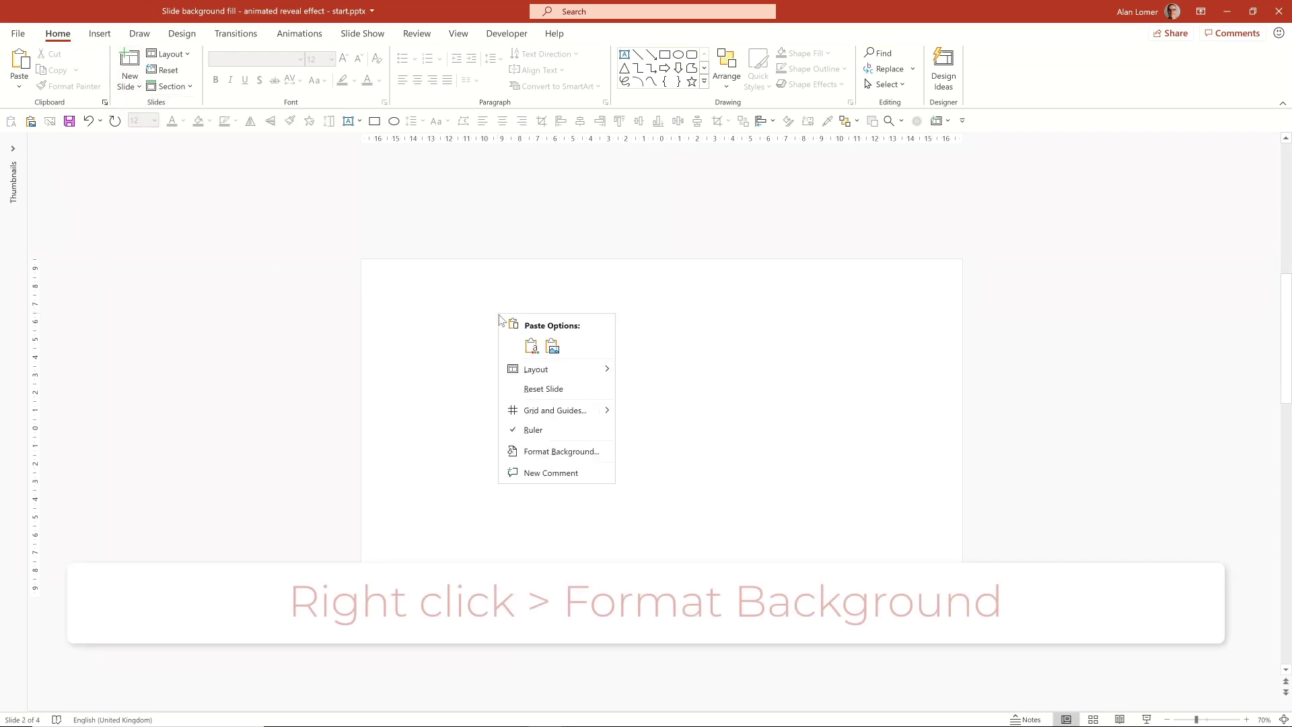
left_click(555, 455)
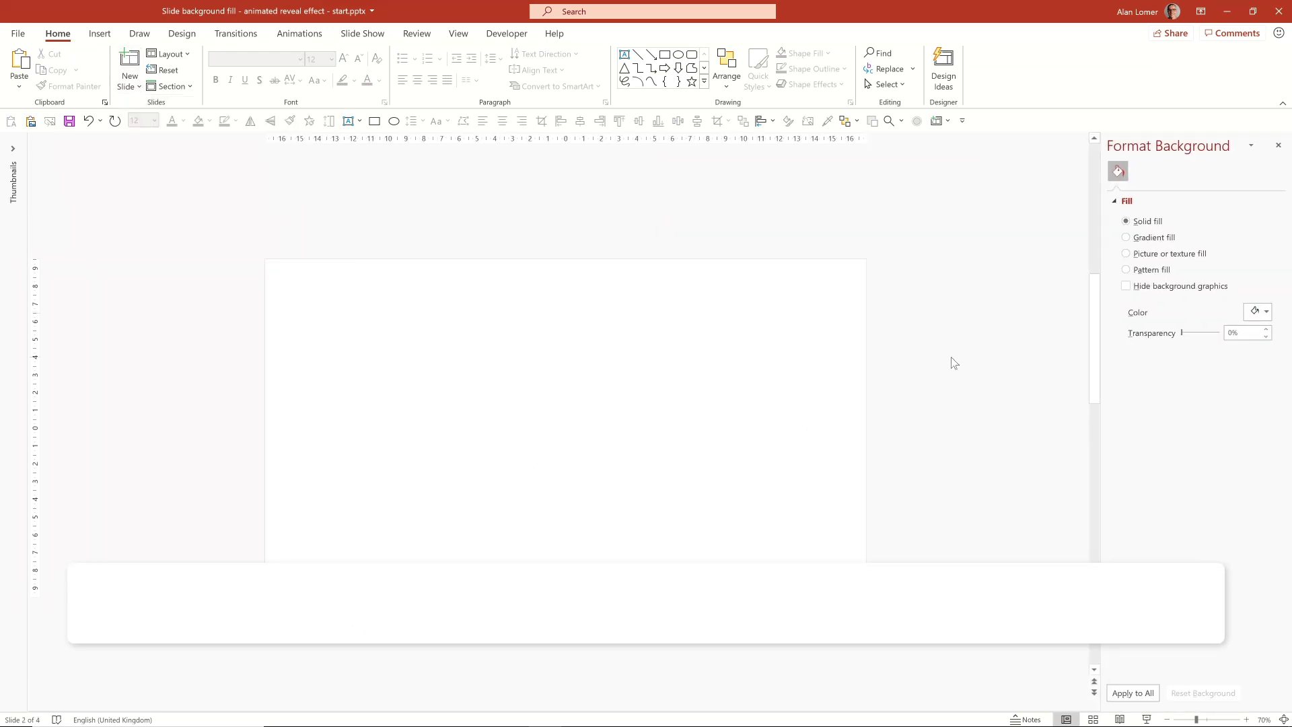
left_click(1131, 256)
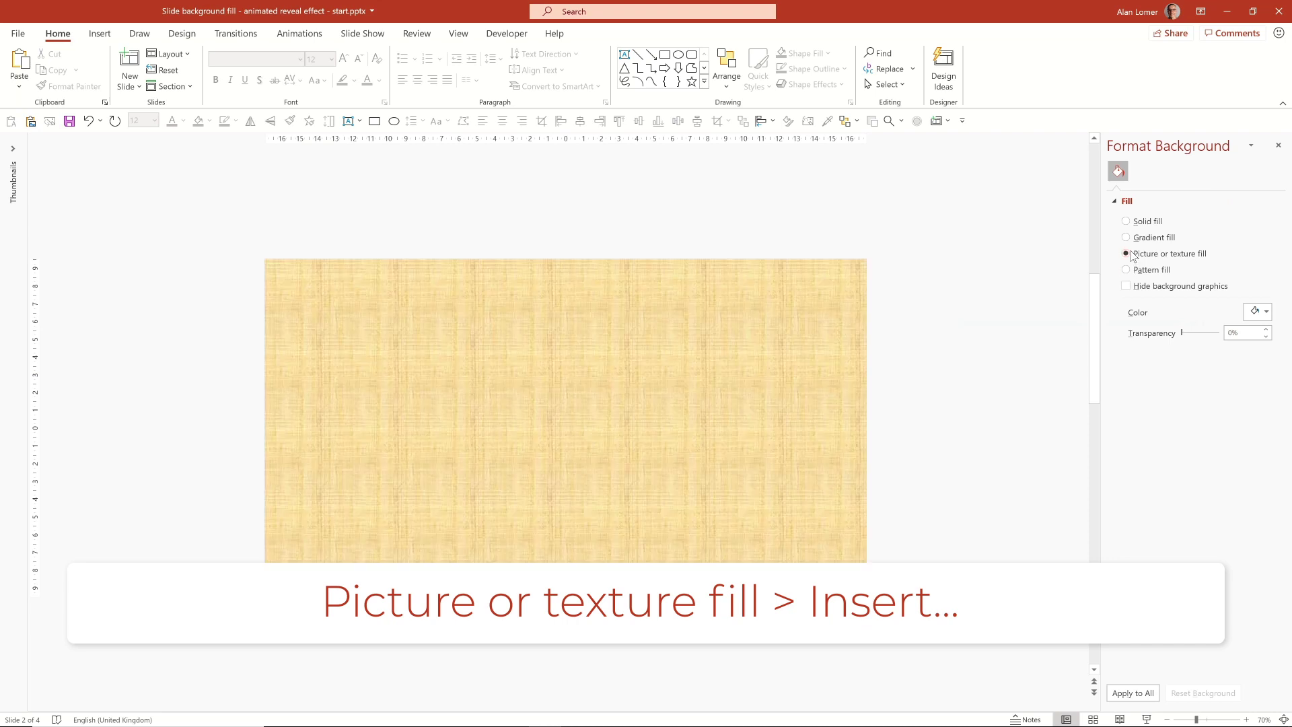
left_click(1137, 328)
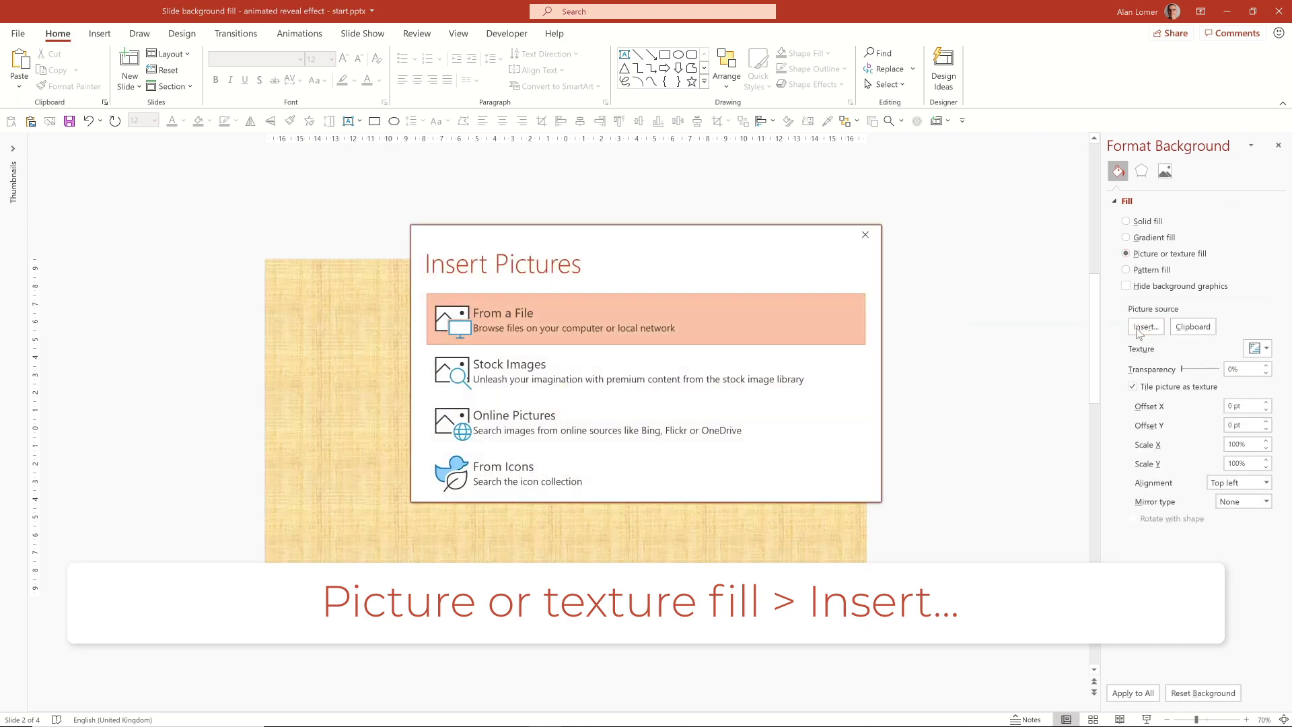
left_click(535, 322)
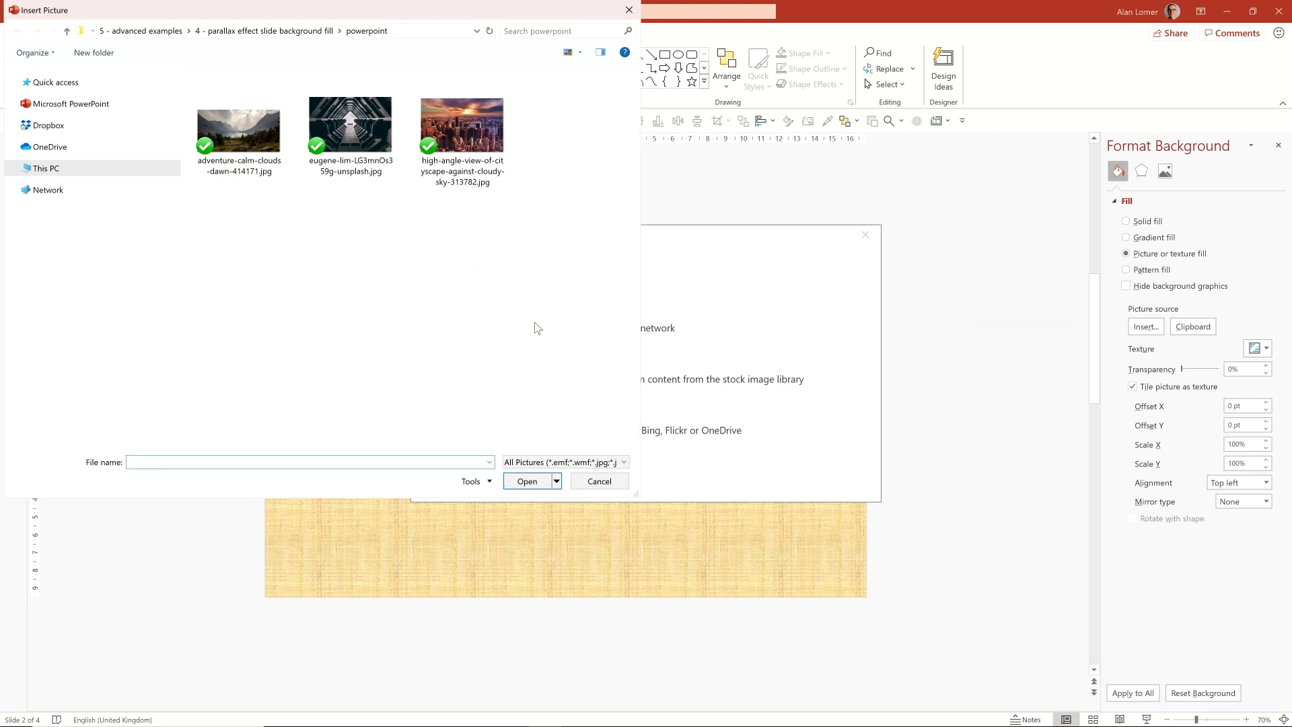
double_click(240, 134)
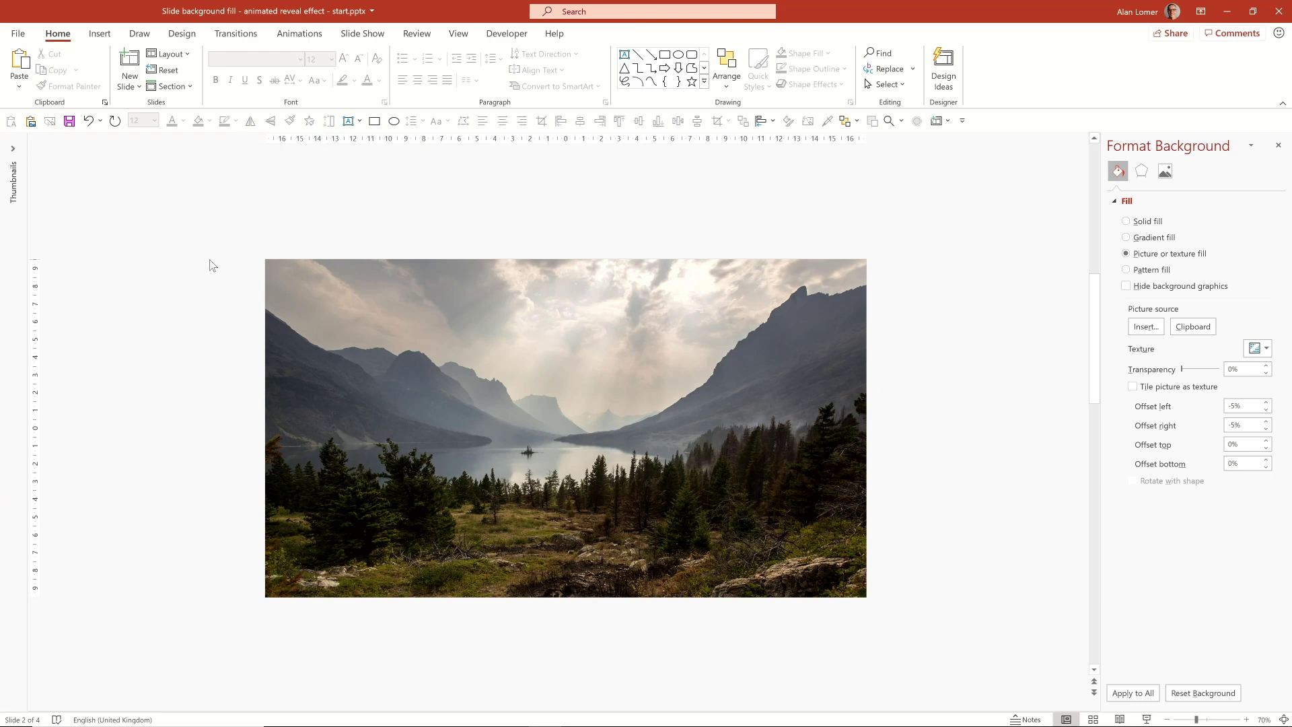
left_click_drag(188, 223, 928, 591)
Copy the ANIMATED TITLE / REVEAL EFFECT text box from slide 1 and paste it onto slide 2
key("ctrl+z")
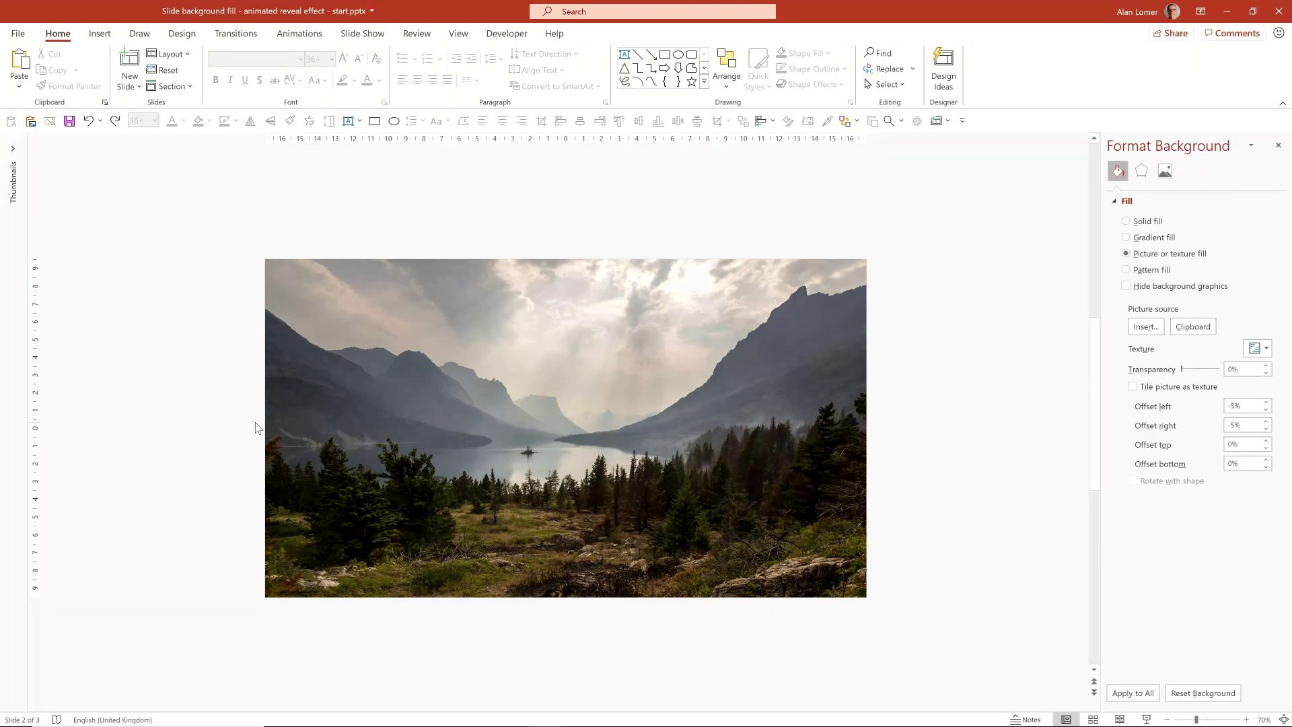
scroll(255, 428, "up", 1)
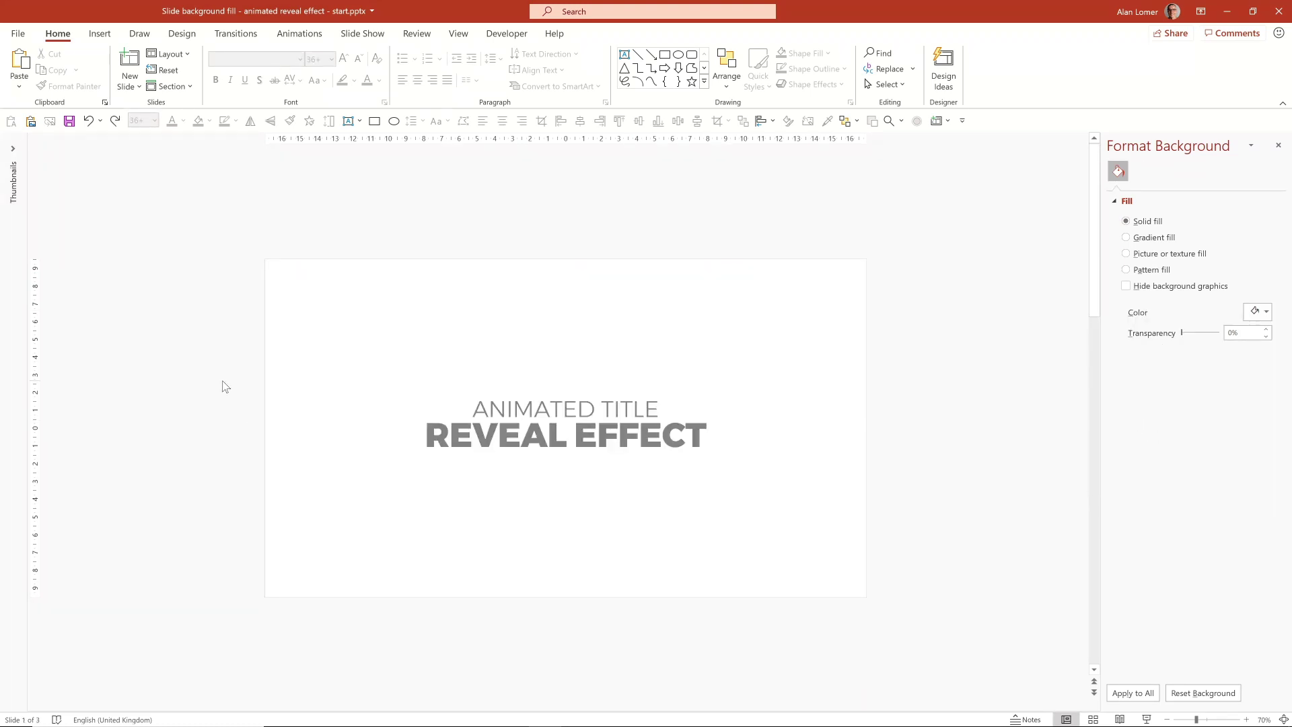
left_click_drag(198, 365, 1036, 555)
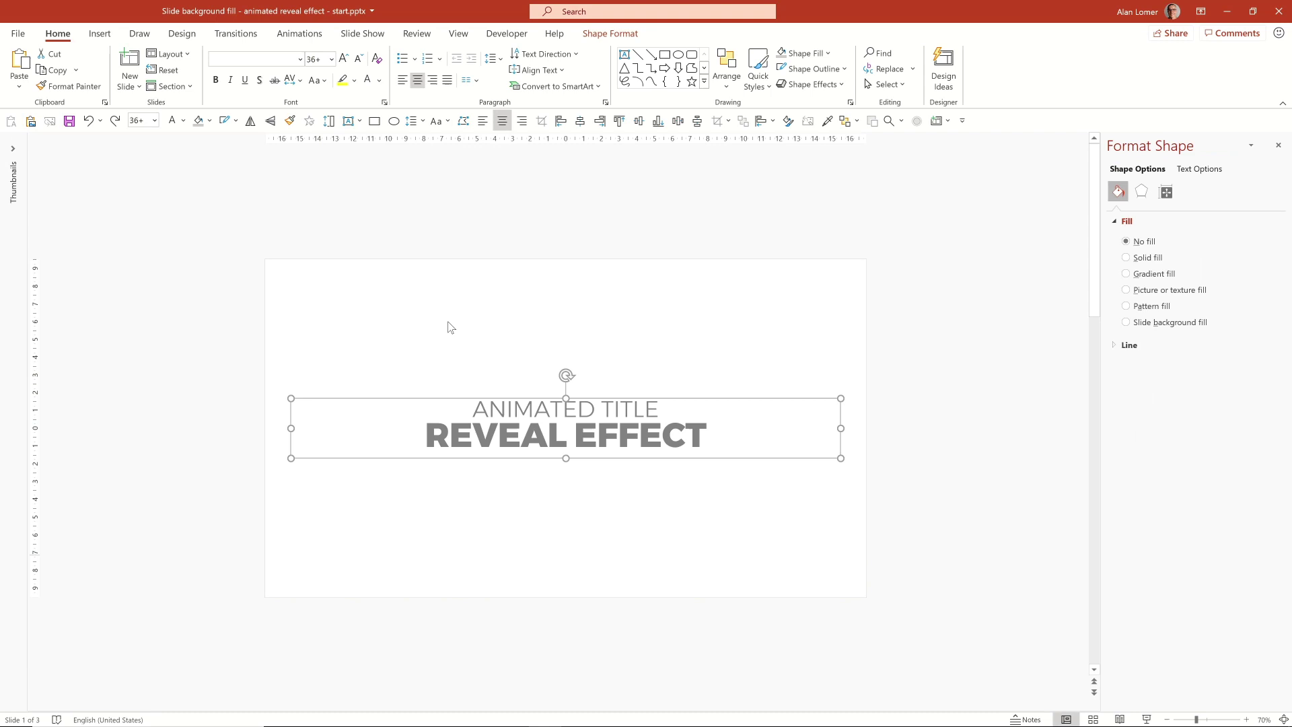
key("ctrl+c")
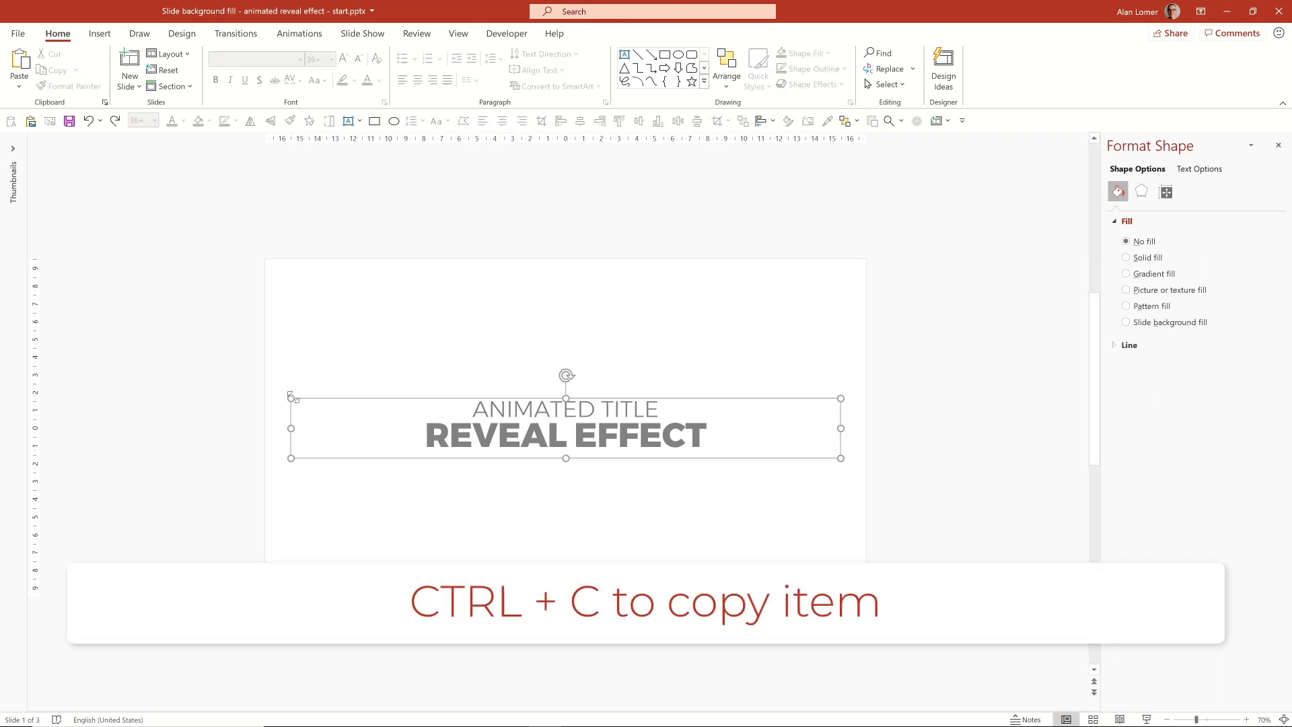
scroll(294, 402, "down", 1)
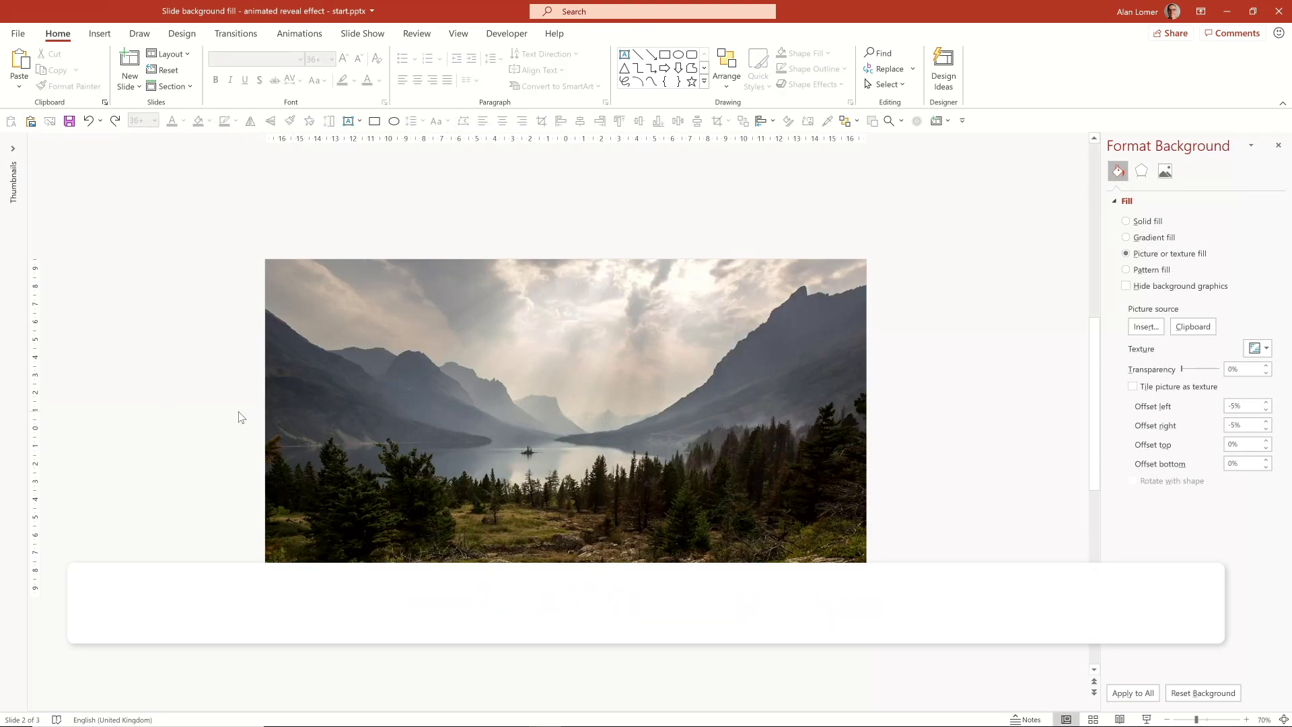
key("ctrl+v")
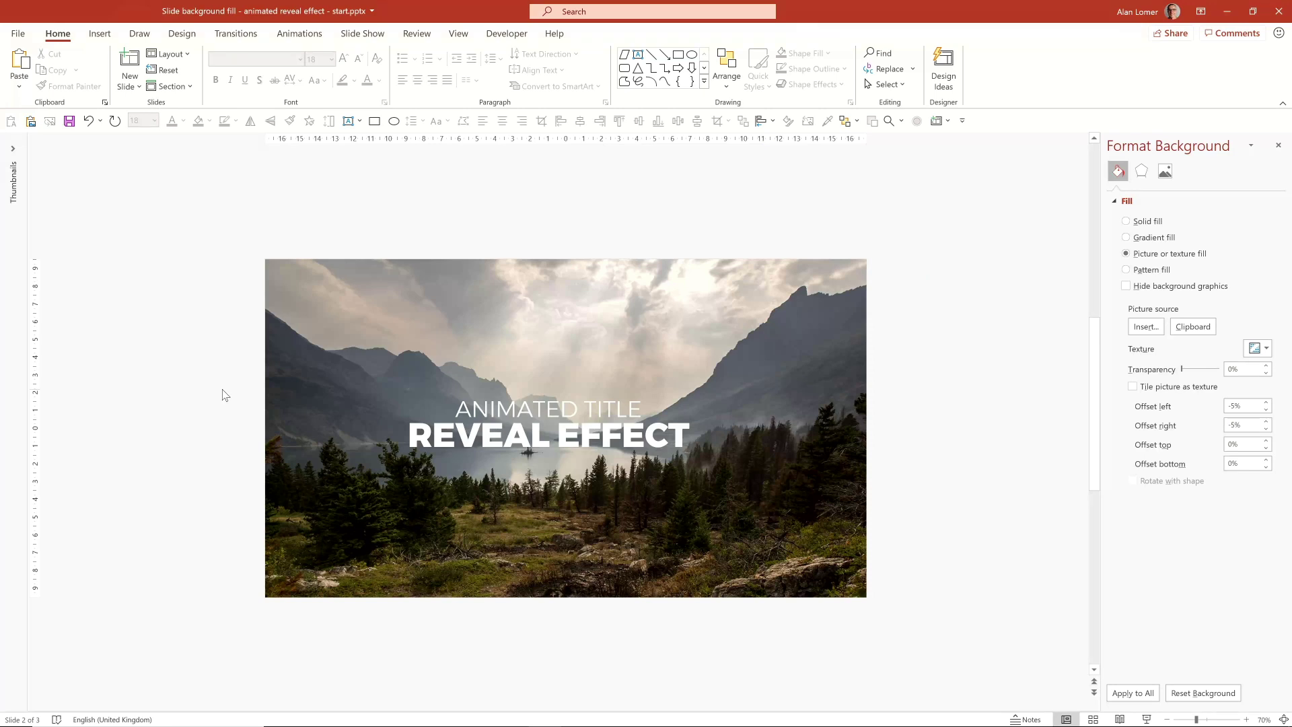
Draw a steeply slanted parallelogram, 19.18 cm tall and 5.72 cm wide, spanning the full slide height
left_click(704, 85)
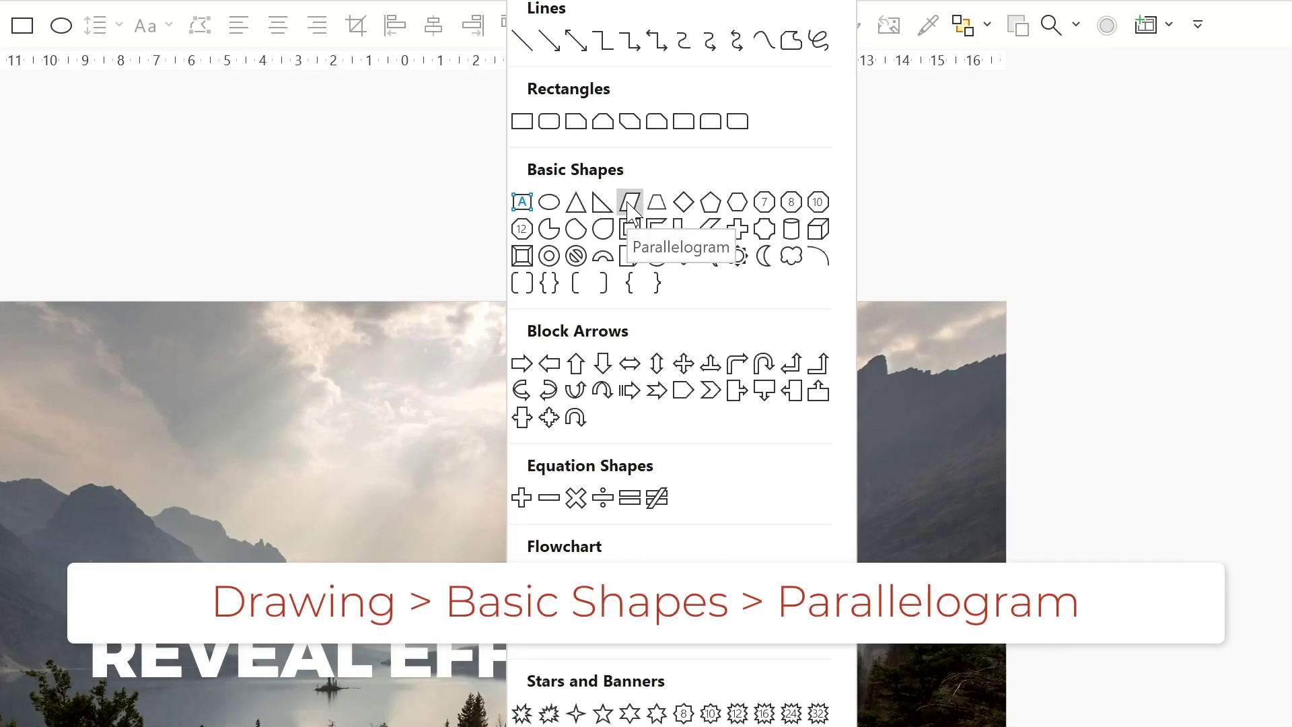
left_click(629, 203)
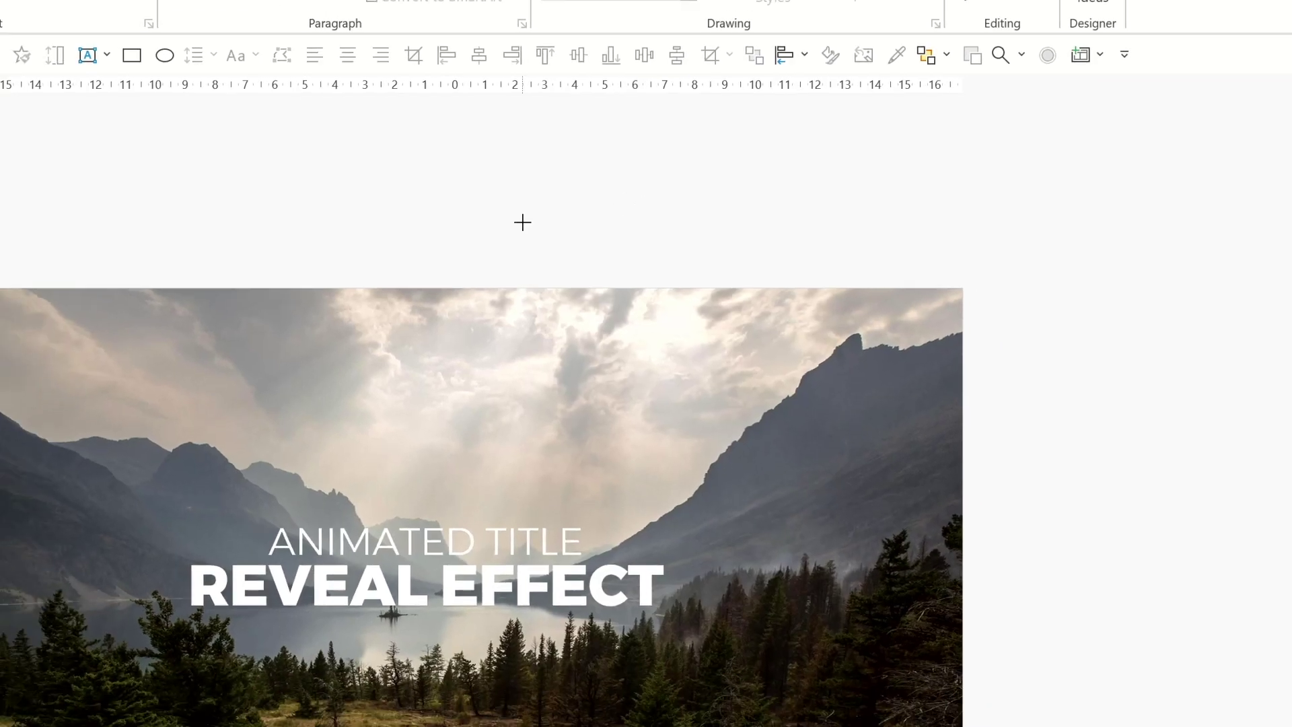
left_click_drag(36, 310, 140, 386)
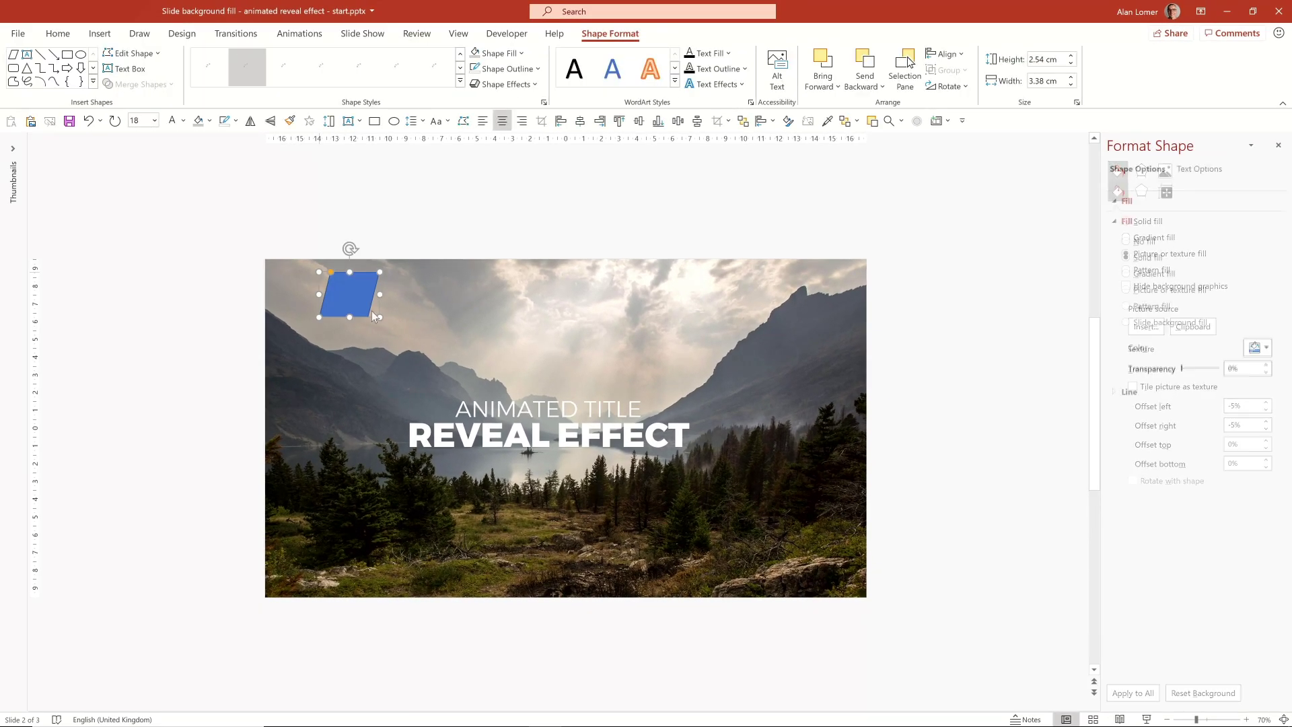
left_click_drag(379, 318, 422, 591)
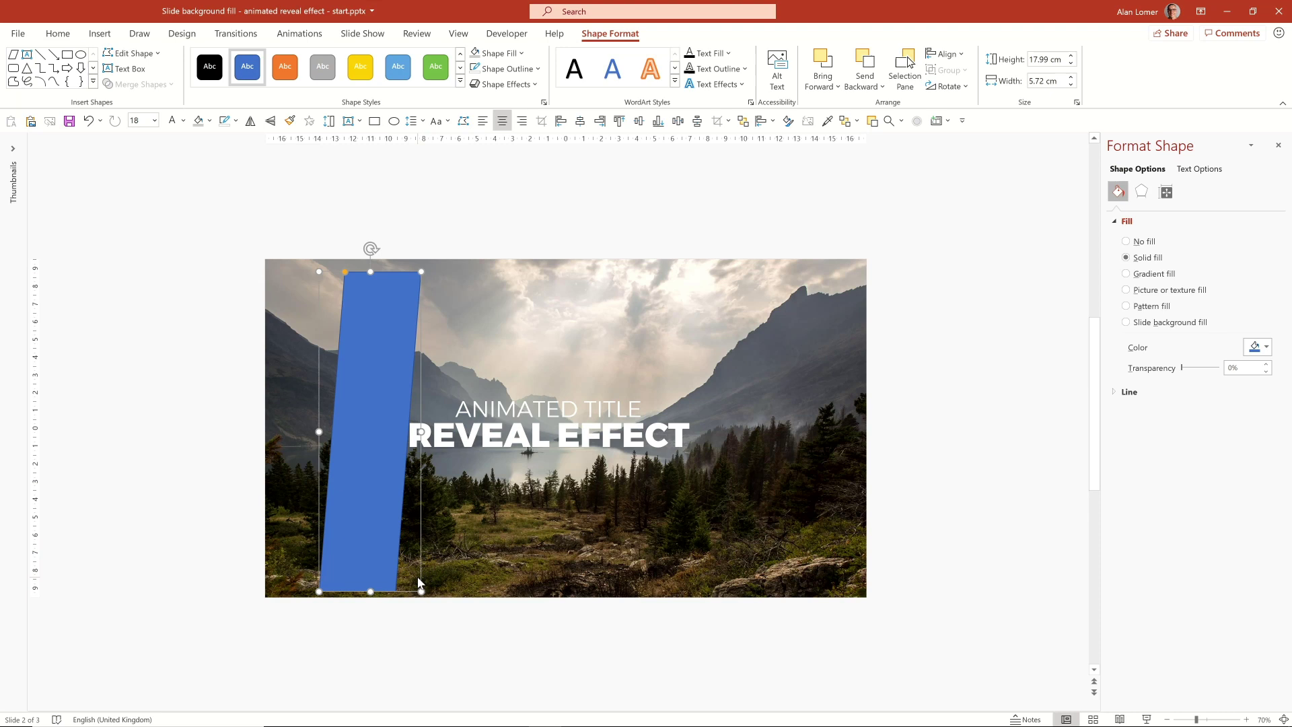
left_click_drag(345, 275, 396, 287)
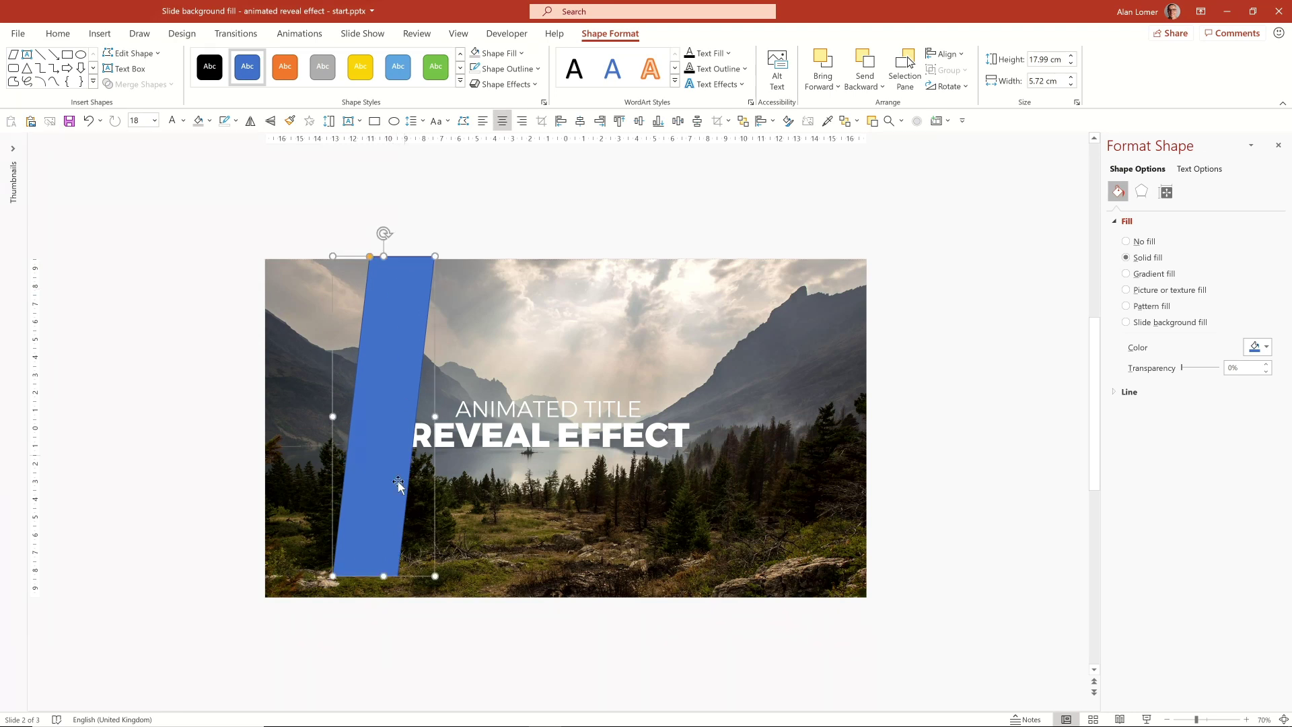
left_click_drag(383, 575, 389, 597)
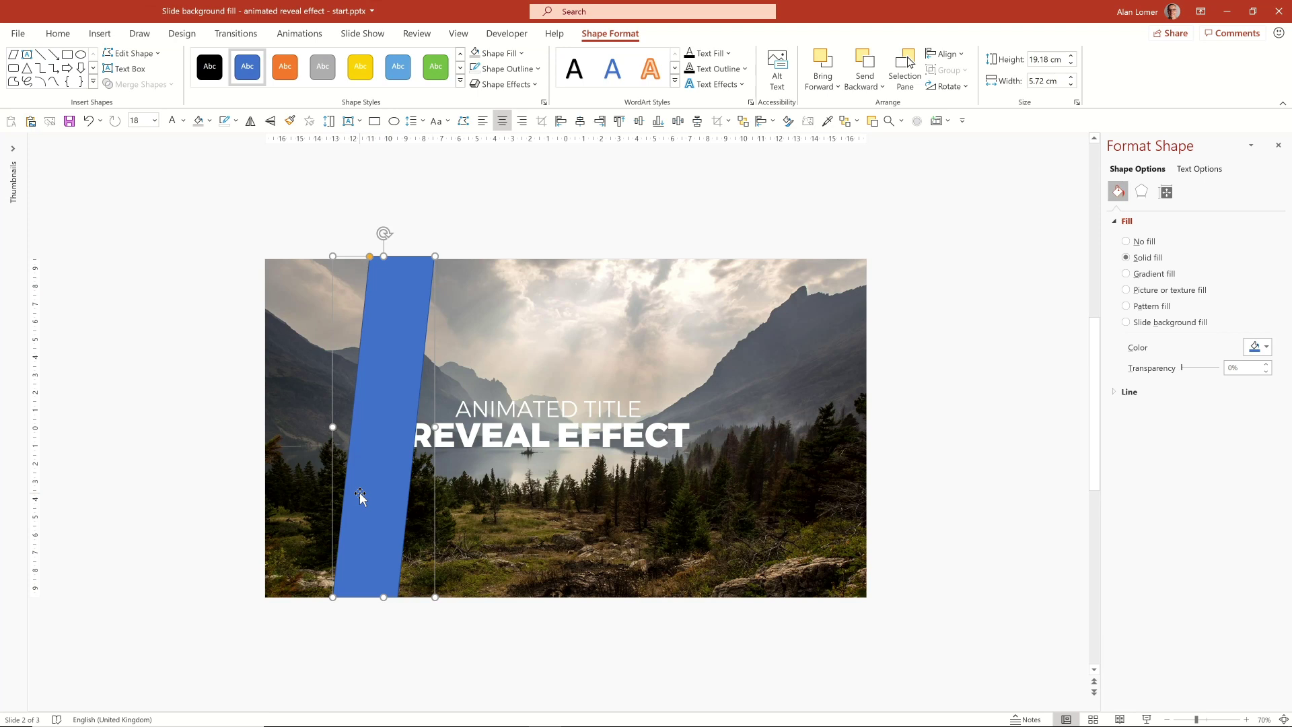
Remove the blue parallelogram and paste the six grey slanted strips from slide 3 onto slide 2
key("ctrl+x")
scroll(359, 495, "down", 1)
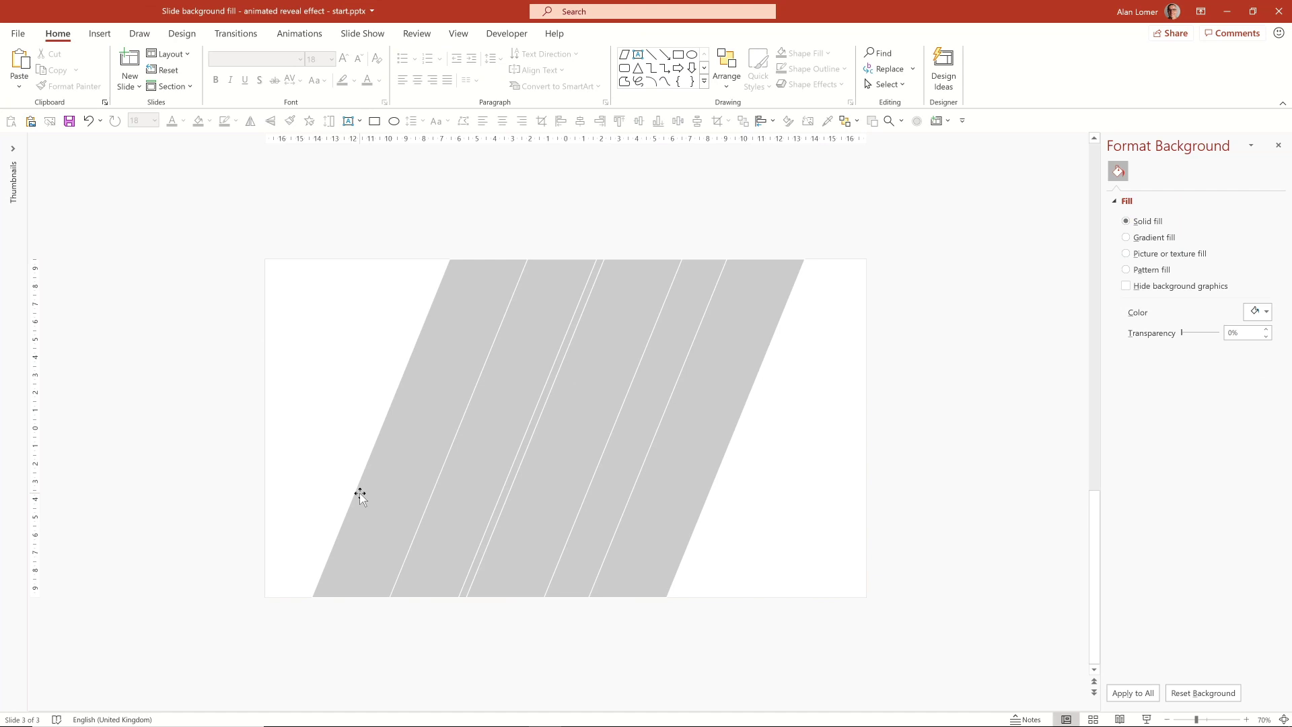
left_click_drag(216, 227, 935, 648)
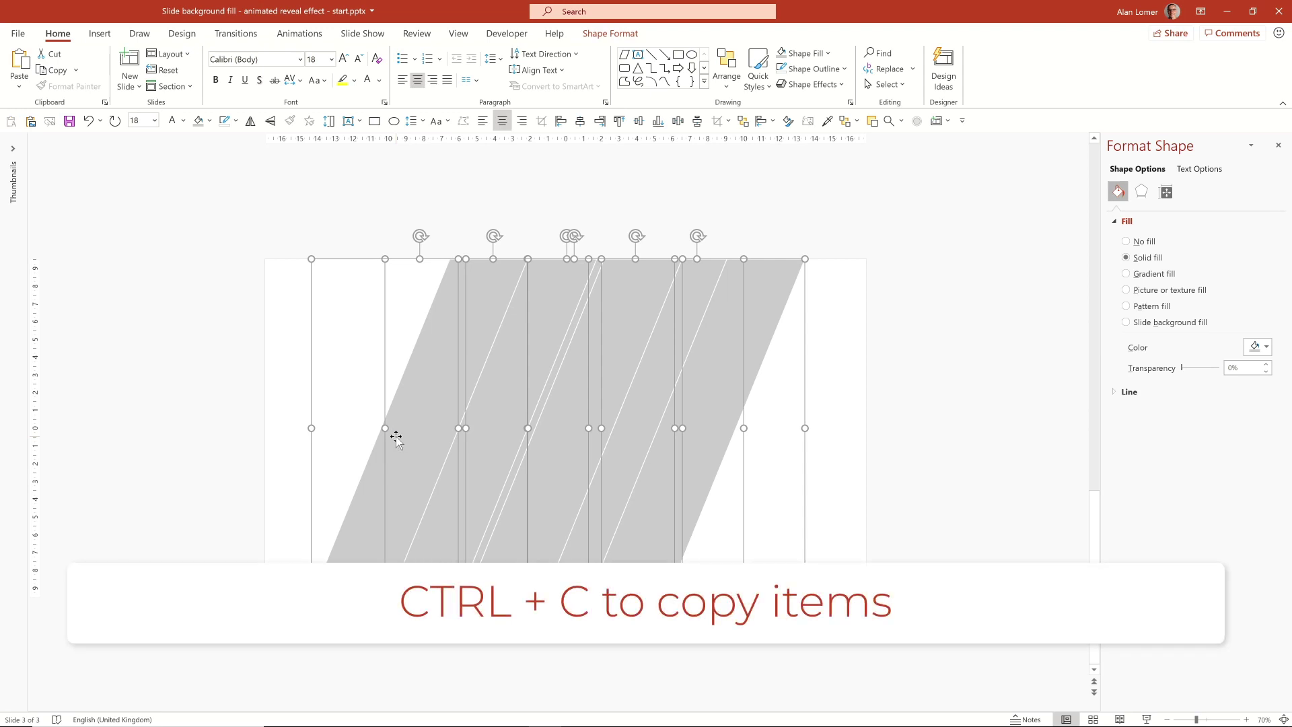
key("ctrl+c")
key("Page_Up")
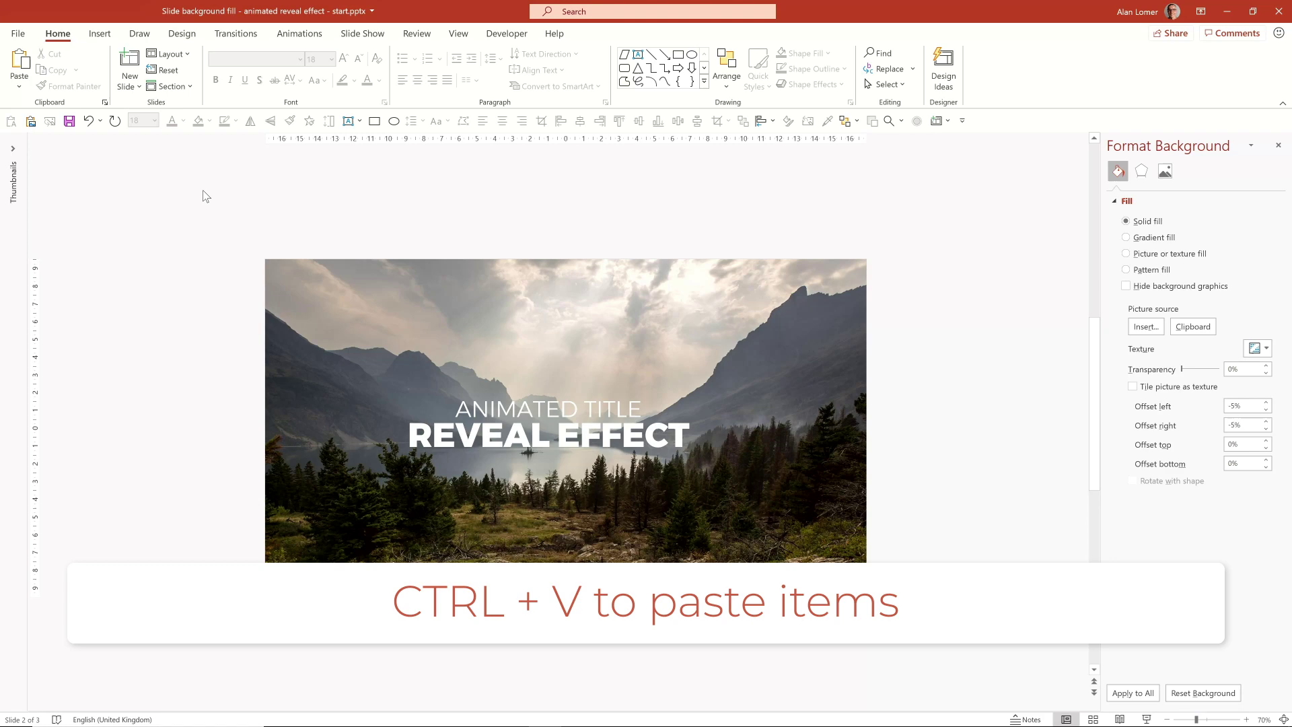
key("ctrl+v")
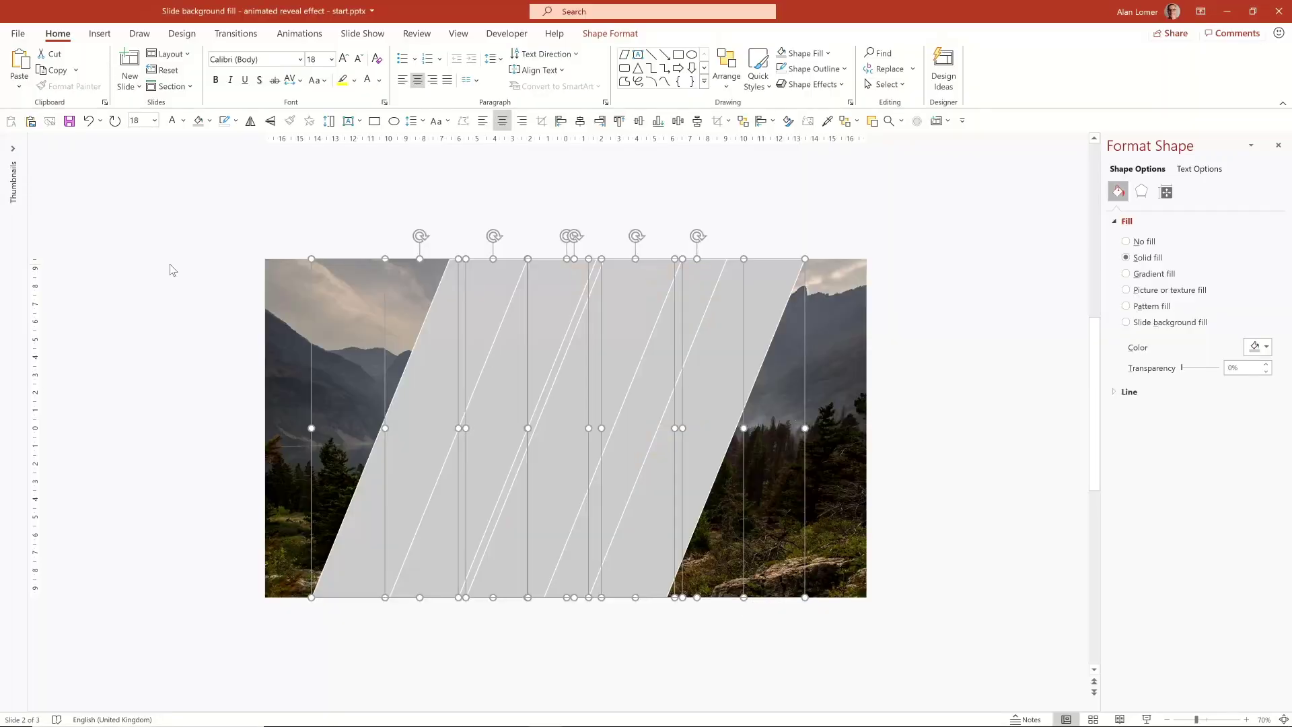
Give the grey strips a slide background fill
right_click(563, 285)
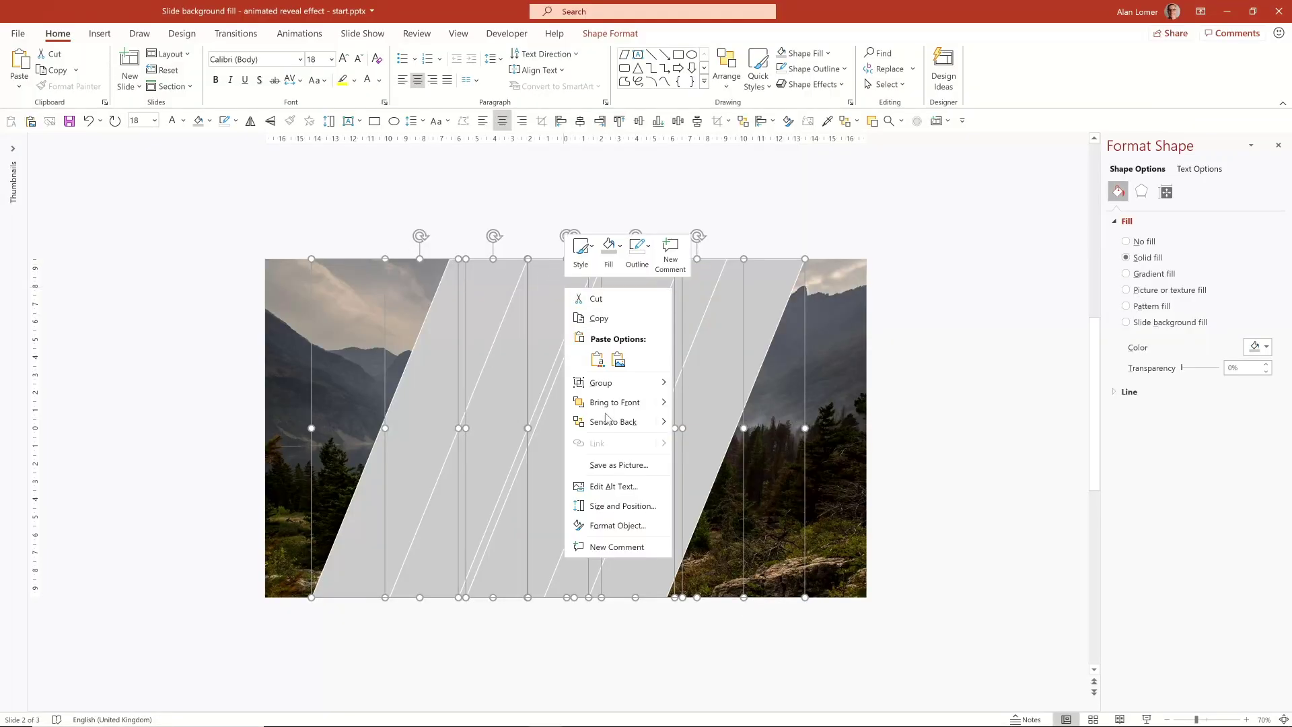
left_click(618, 525)
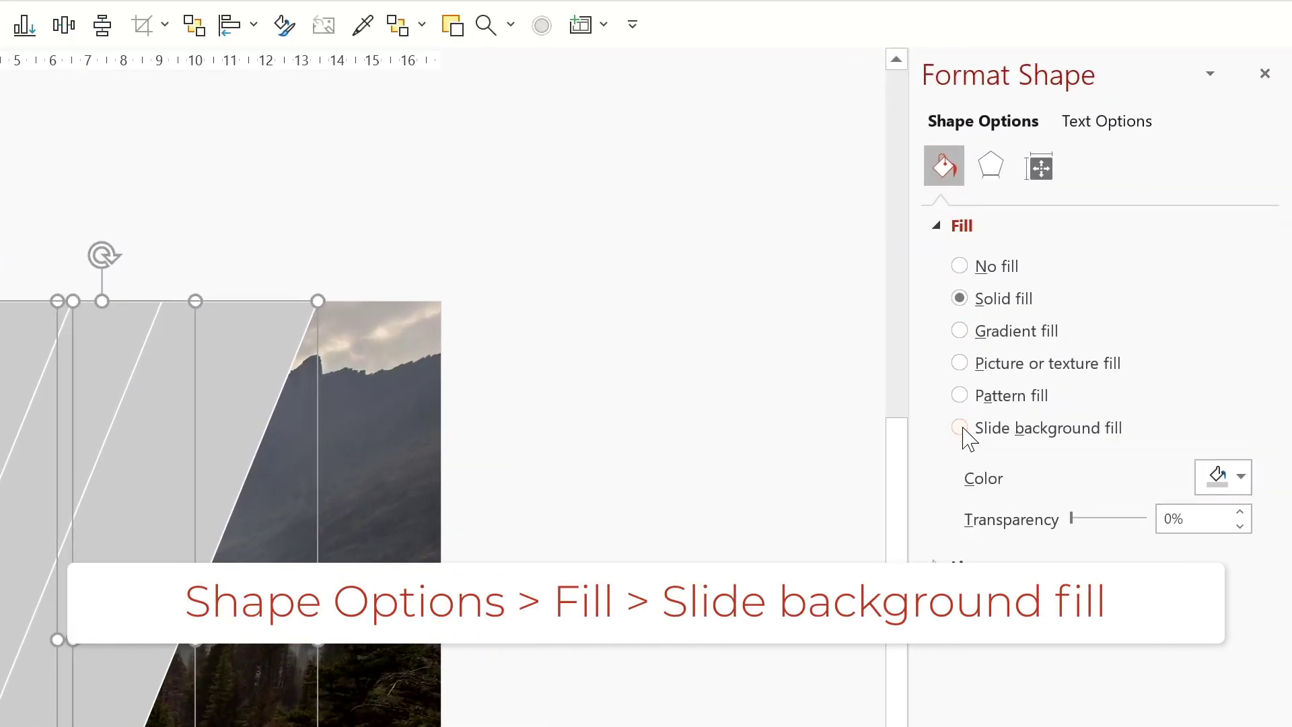
left_click(962, 429)
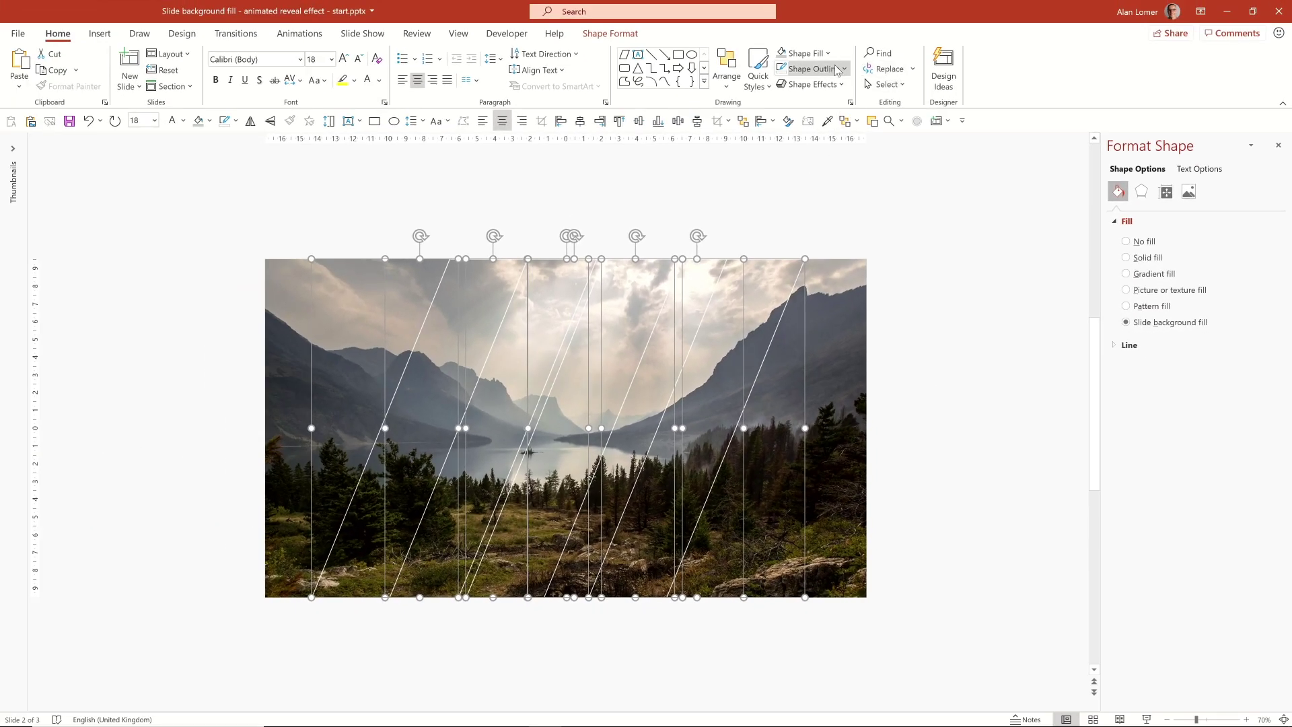
Set the strips' outline to No Outline and deselect them to check the result
left_click(837, 69)
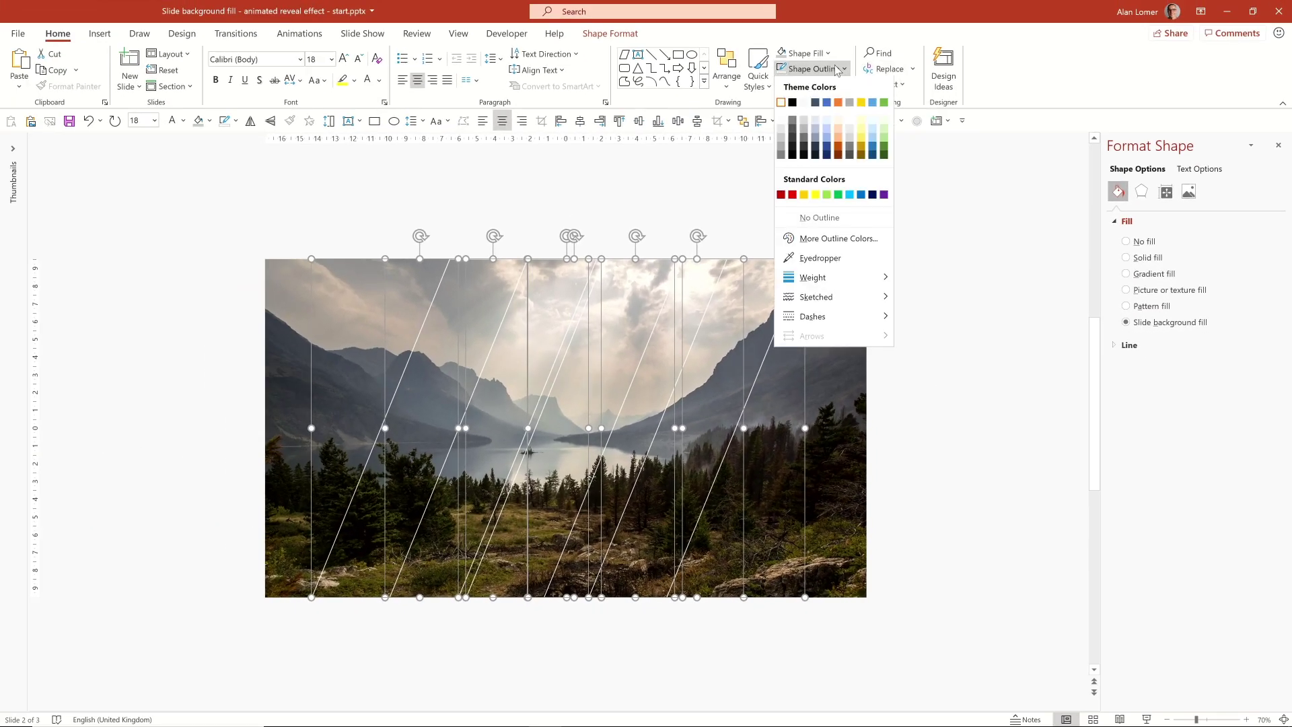
left_click(809, 219)
left_click(935, 385)
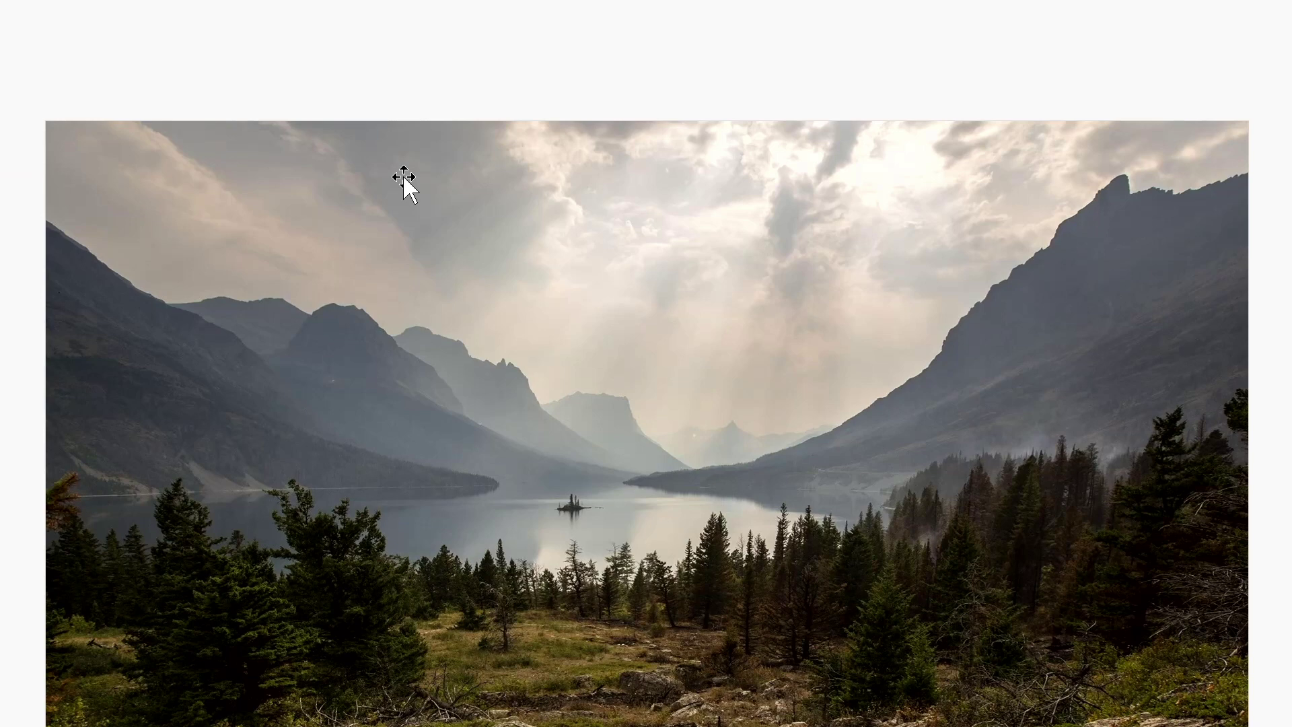
left_click(404, 177)
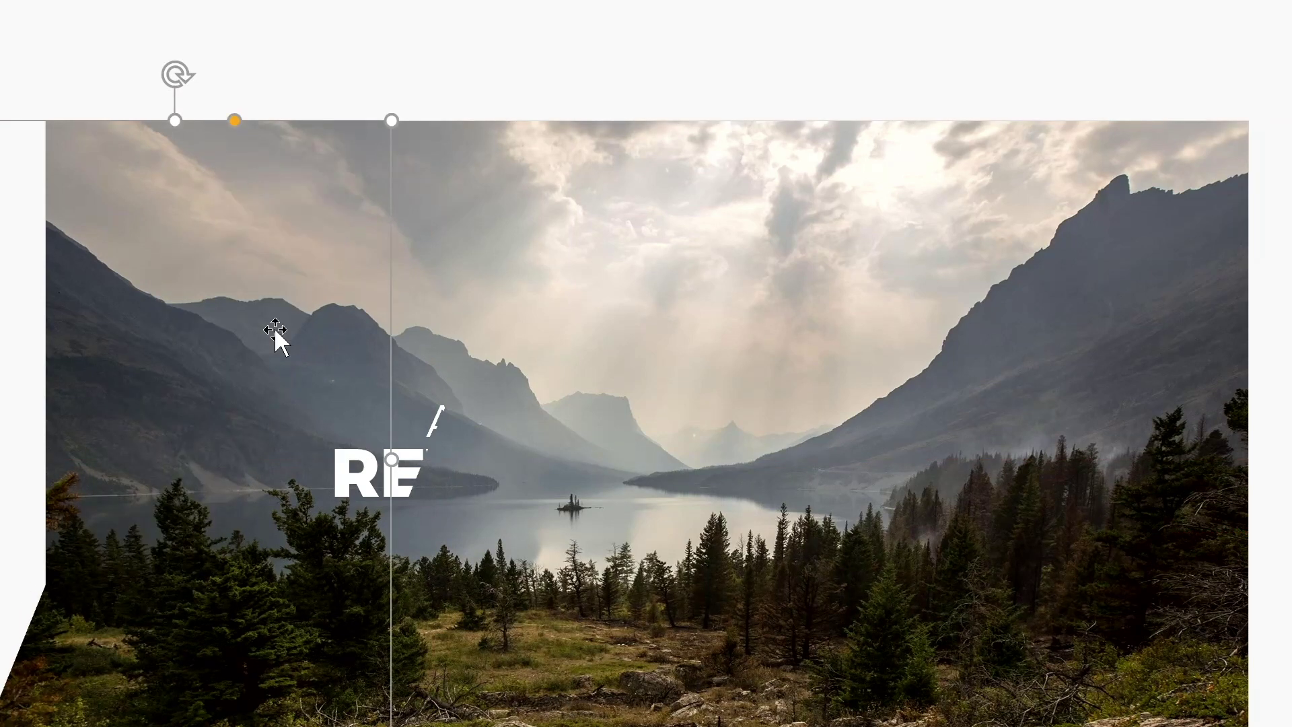
key("ctrl+z")
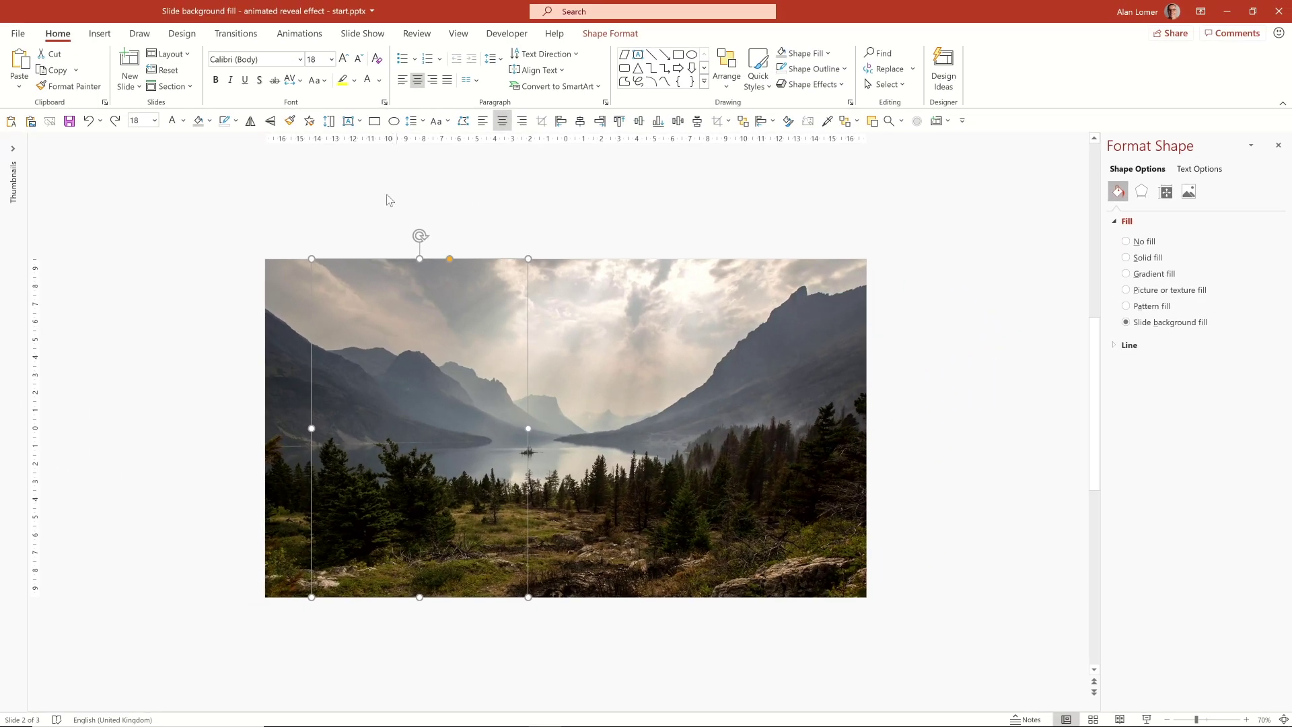
left_click_drag(140, 201, 948, 671)
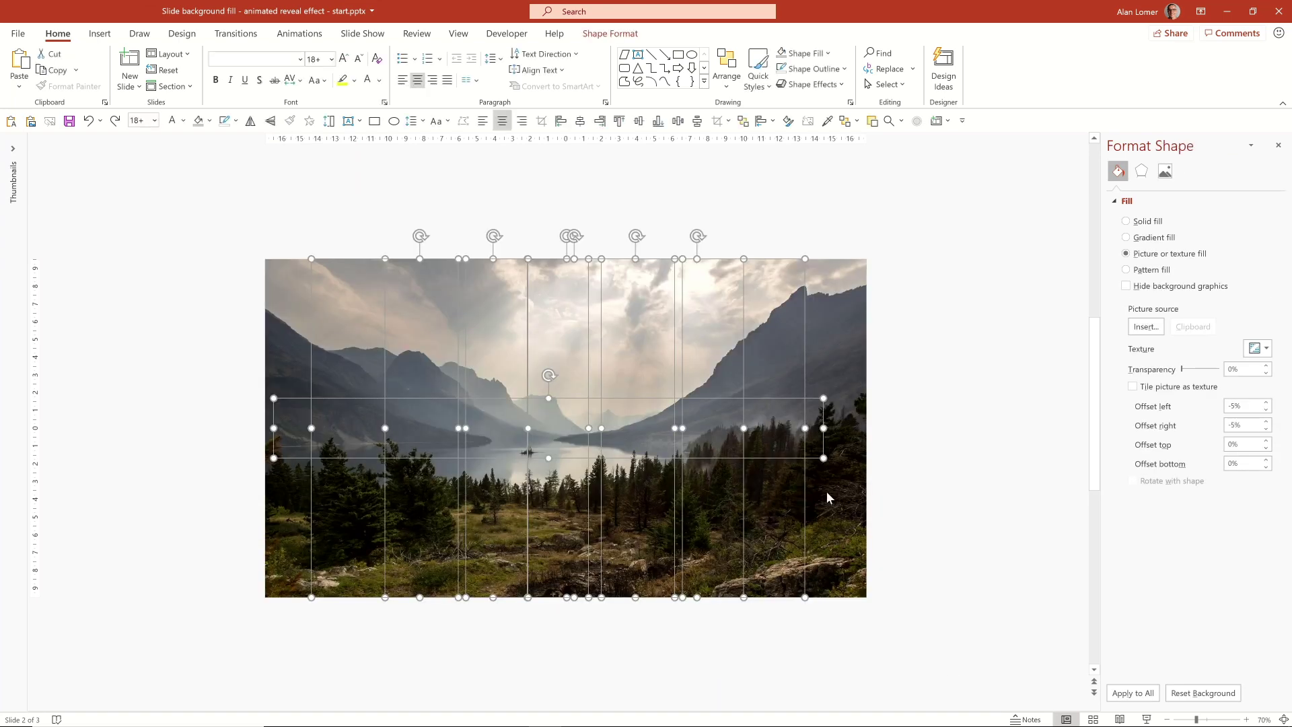
Give the strips slide background fill and a white outline
left_click(273, 414, "shift")
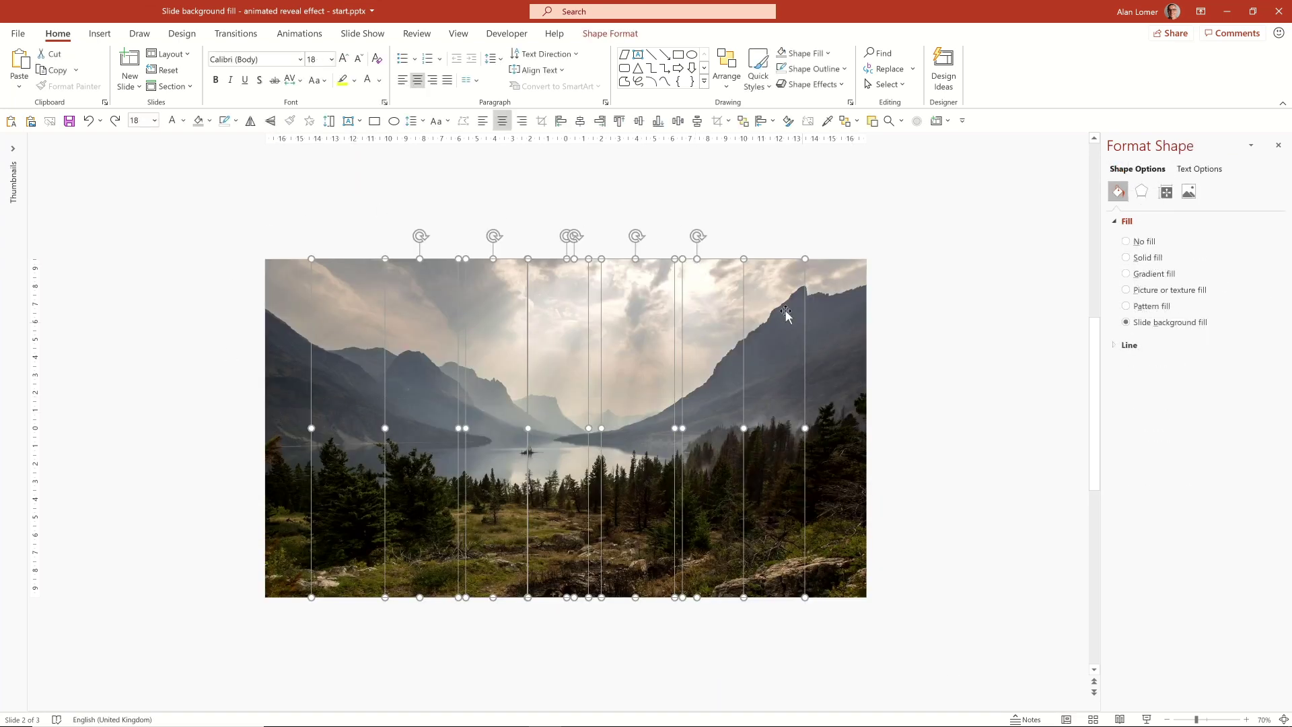
left_click(812, 70)
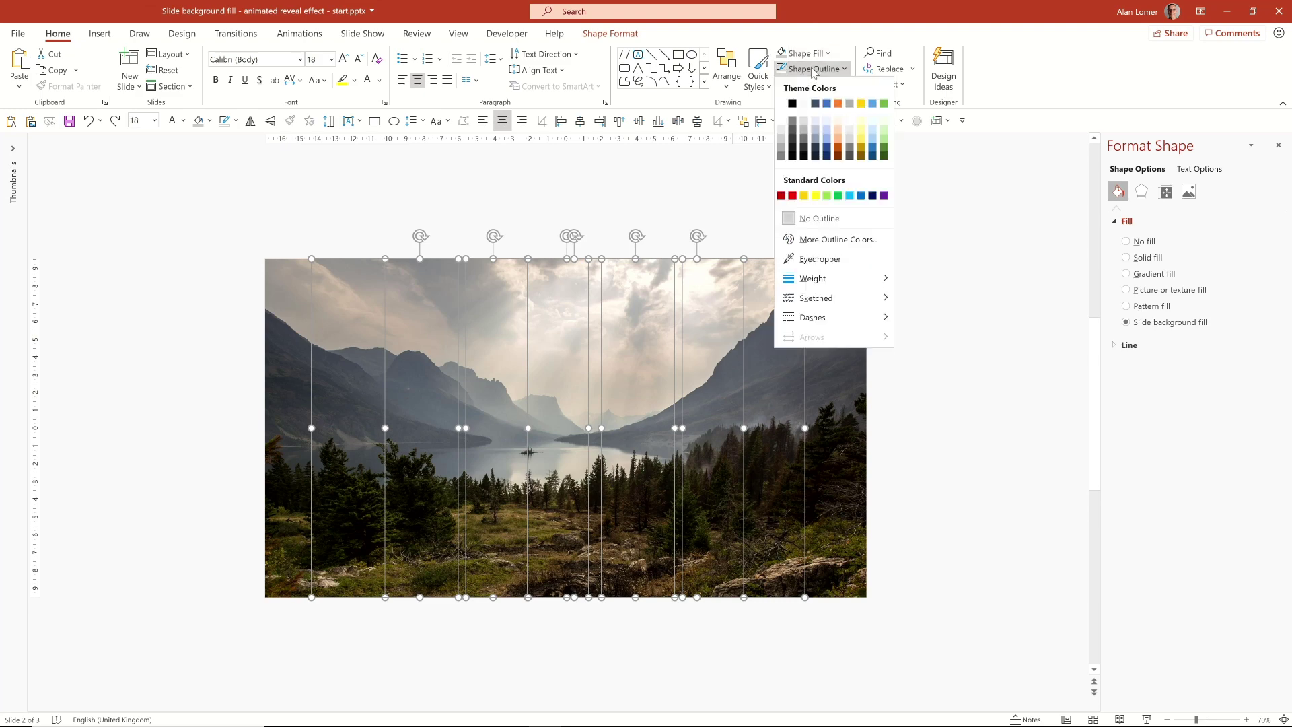
left_click(780, 103)
left_click(234, 352)
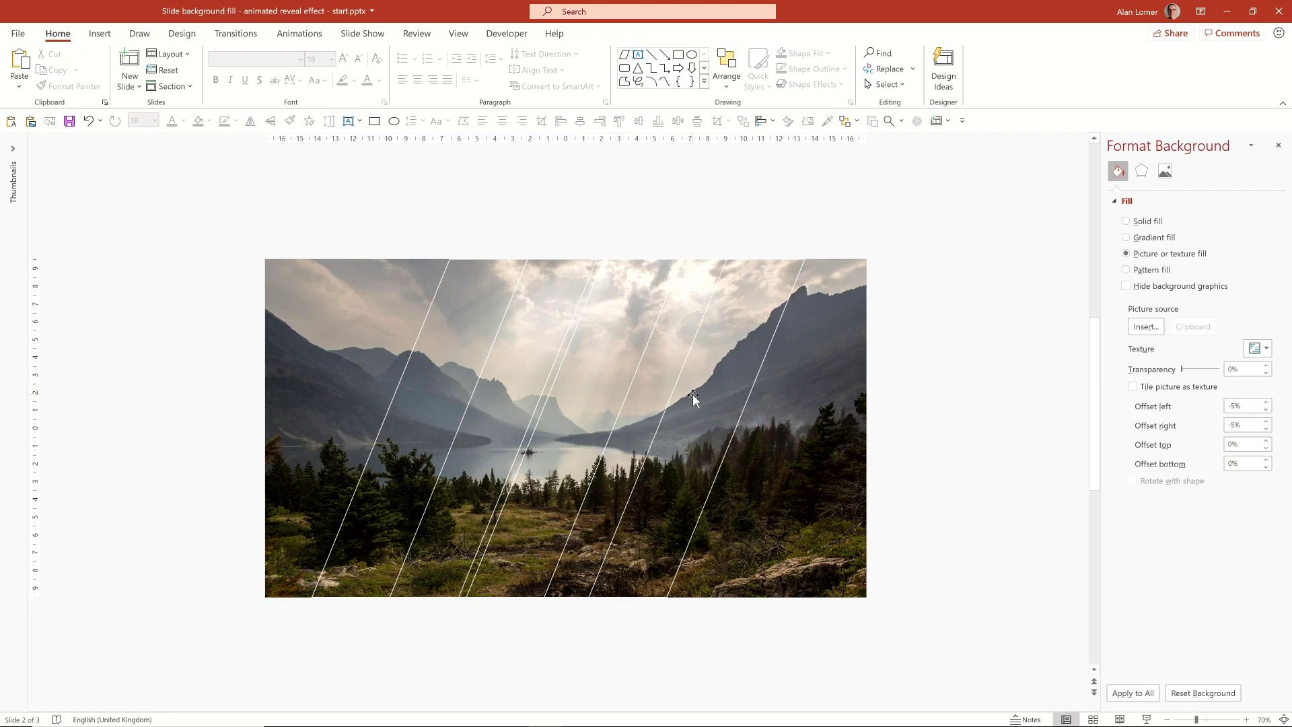
Nudge one strip to test the background fill, then undo the move
left_click_drag(693, 397, 746, 400)
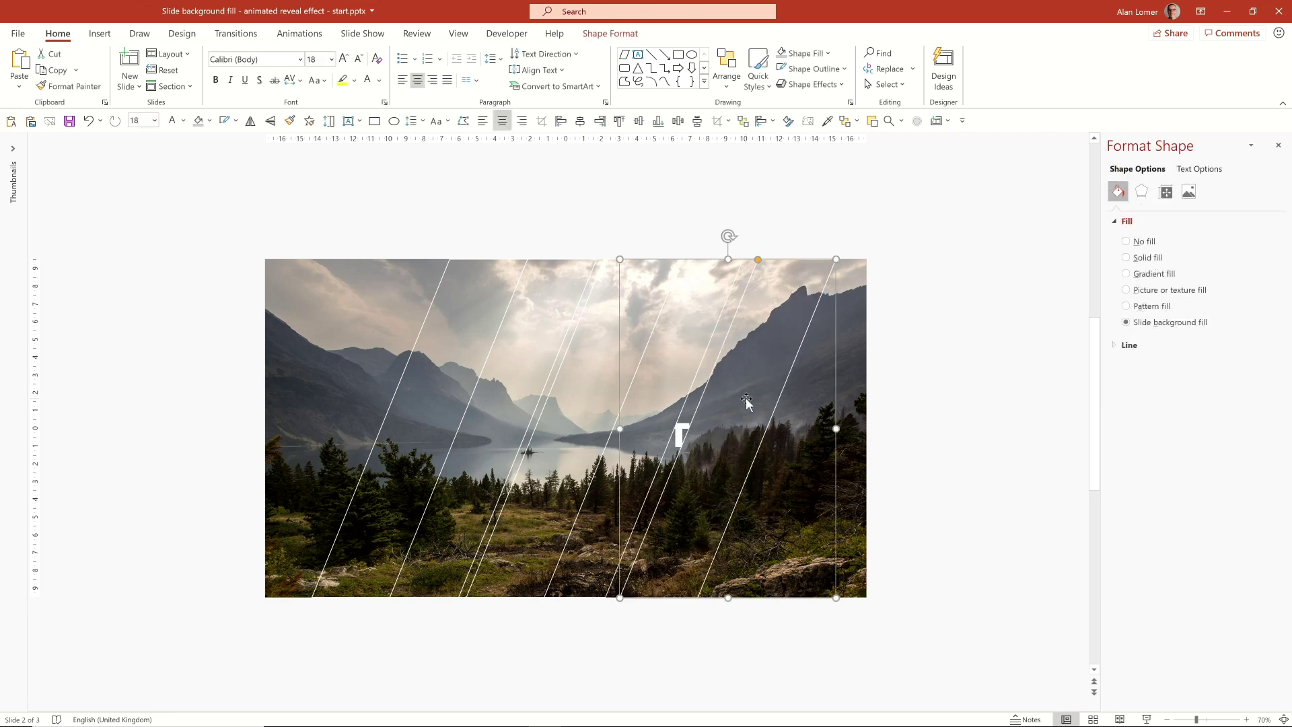
key("ctrl+z")
left_click(304, 39)
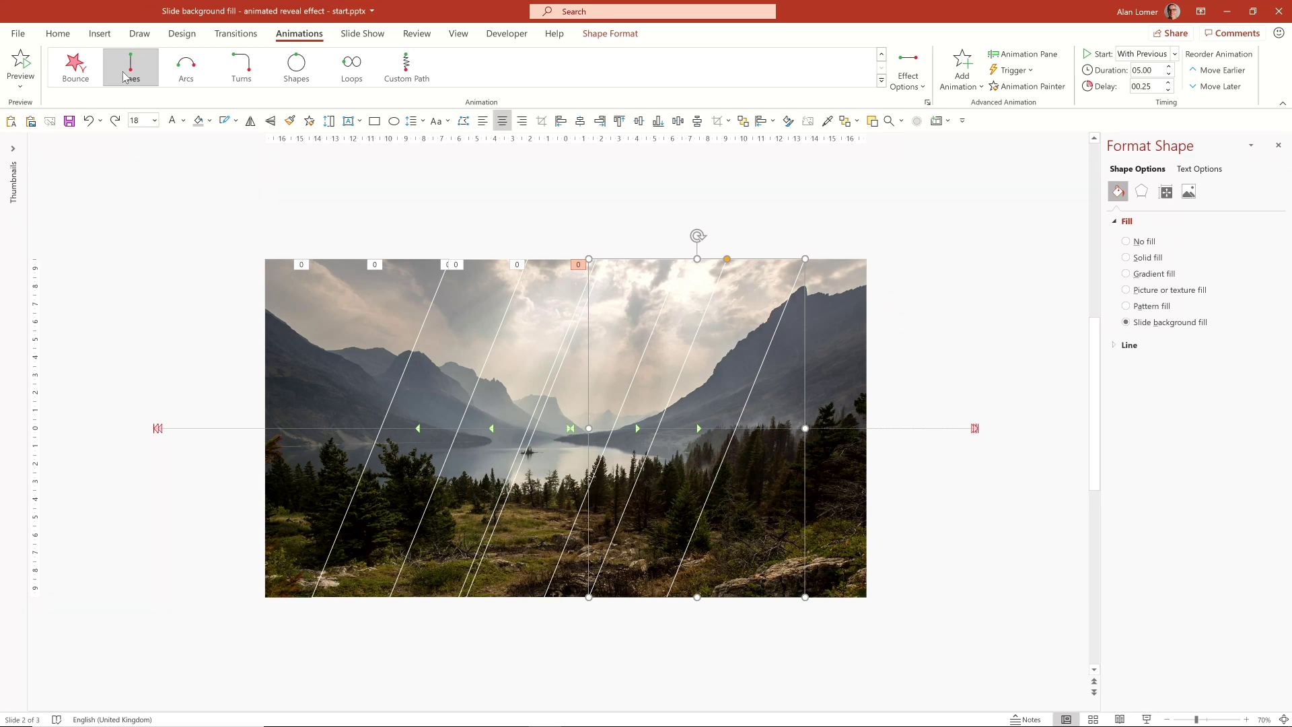
Delete the extra diagonal strips, leaving only one beside the title
left_click(426, 351)
left_click(584, 319, "shift")
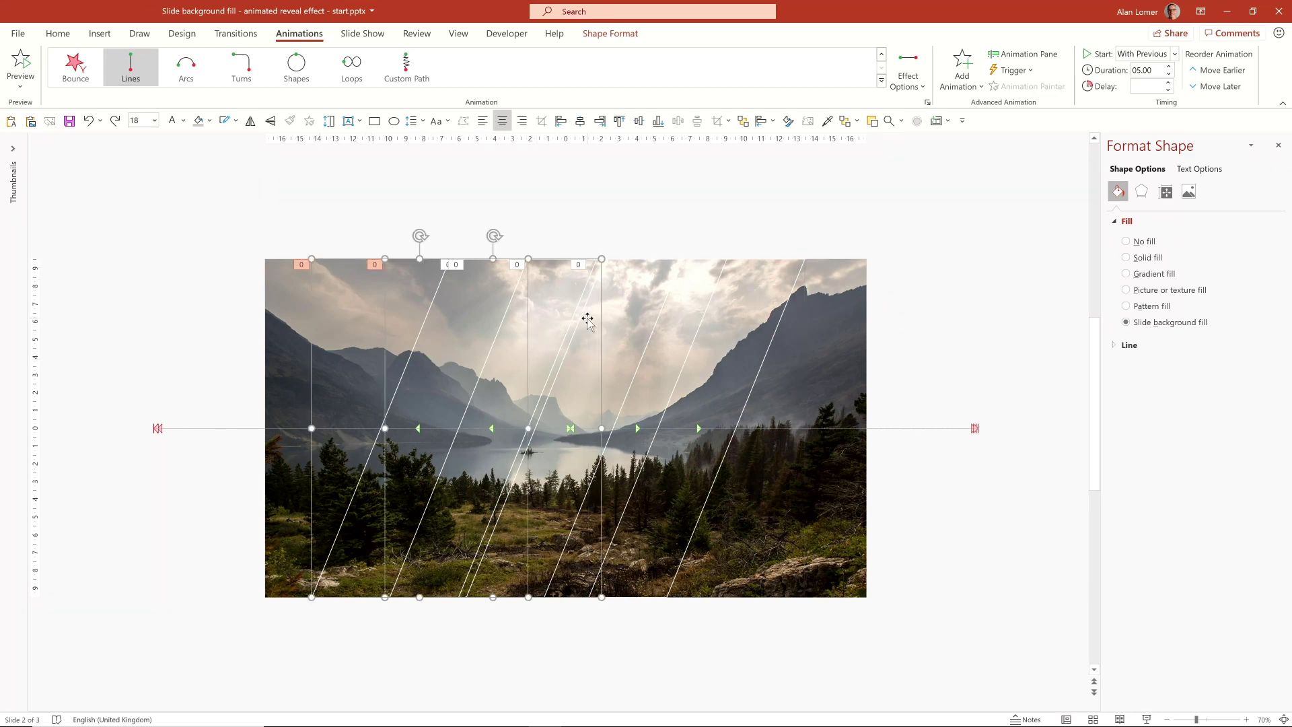
left_click(633, 306, "shift")
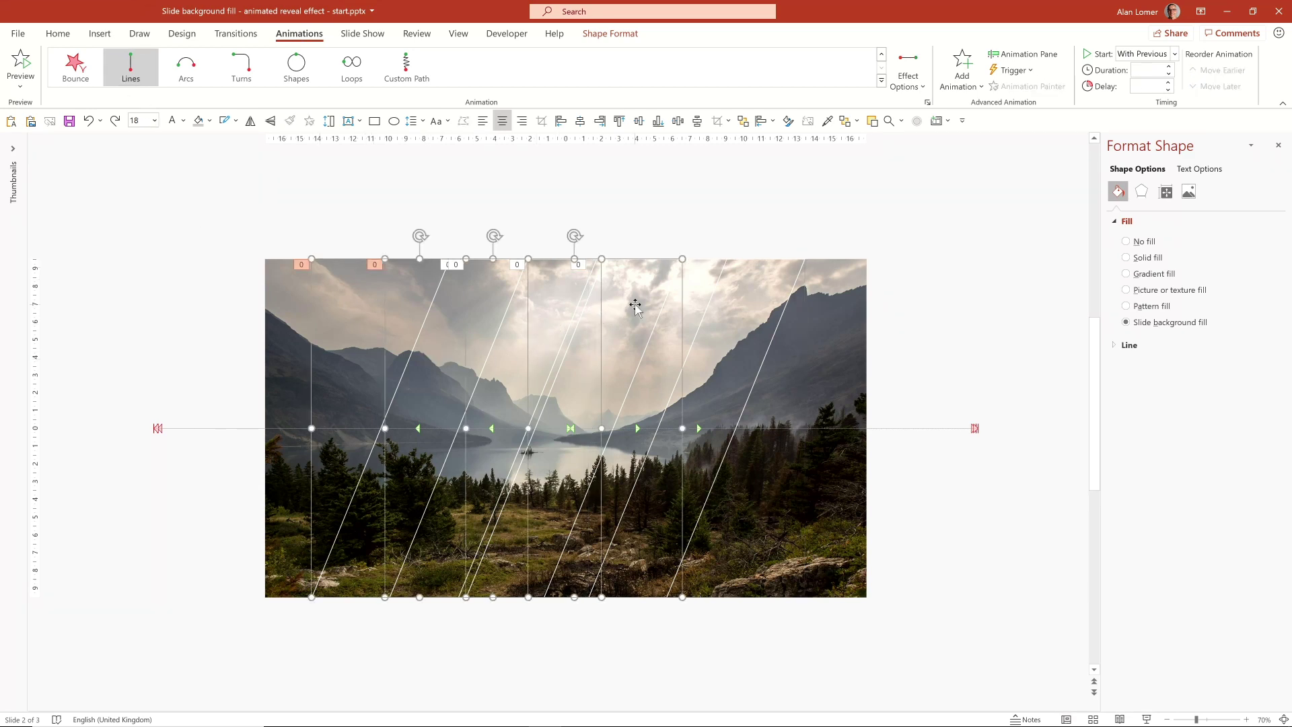
key("Delete")
left_click(687, 294)
key("Delete")
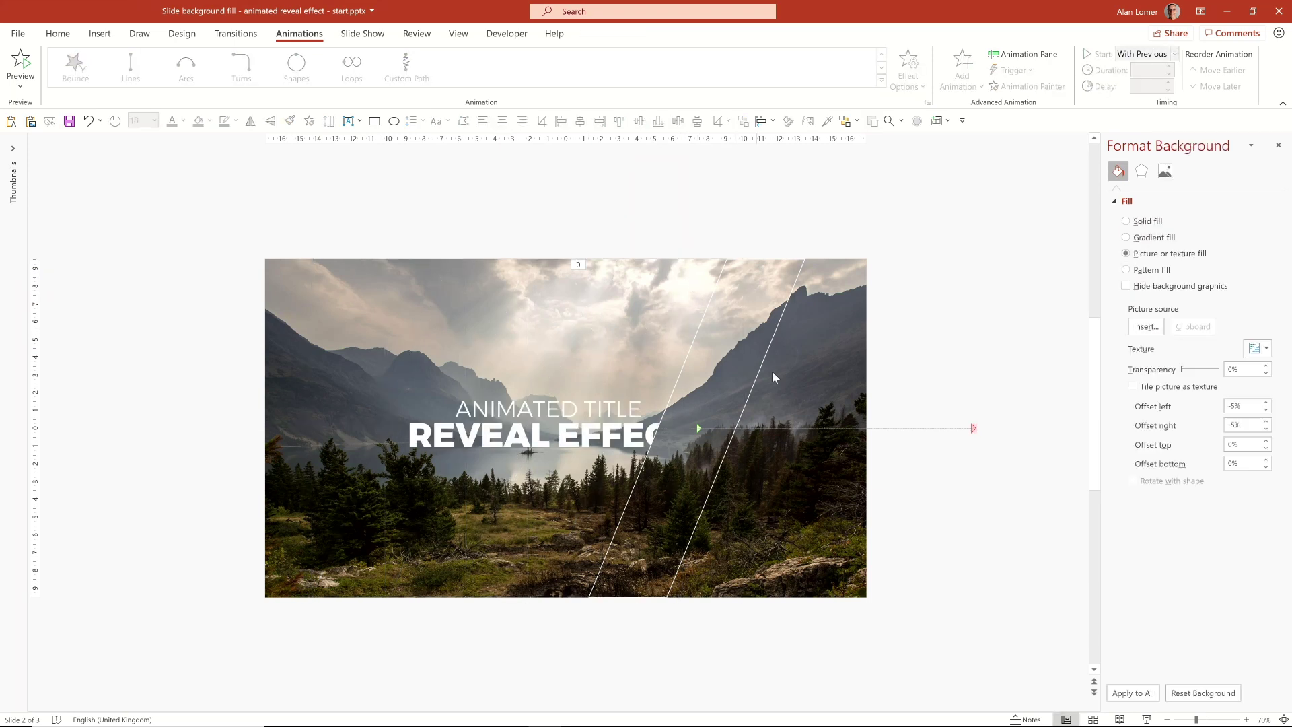
Preview and then delete the existing animation on Parallelogram 14
left_click(897, 430)
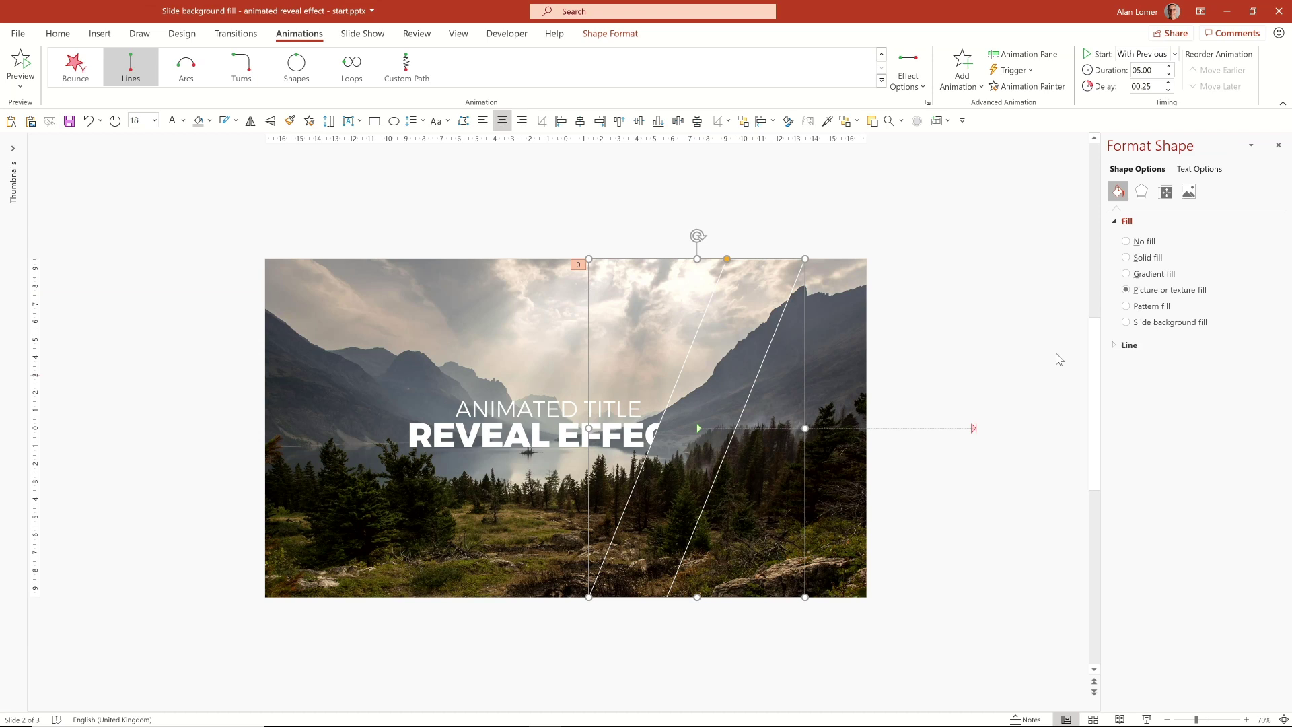
left_click(1024, 54)
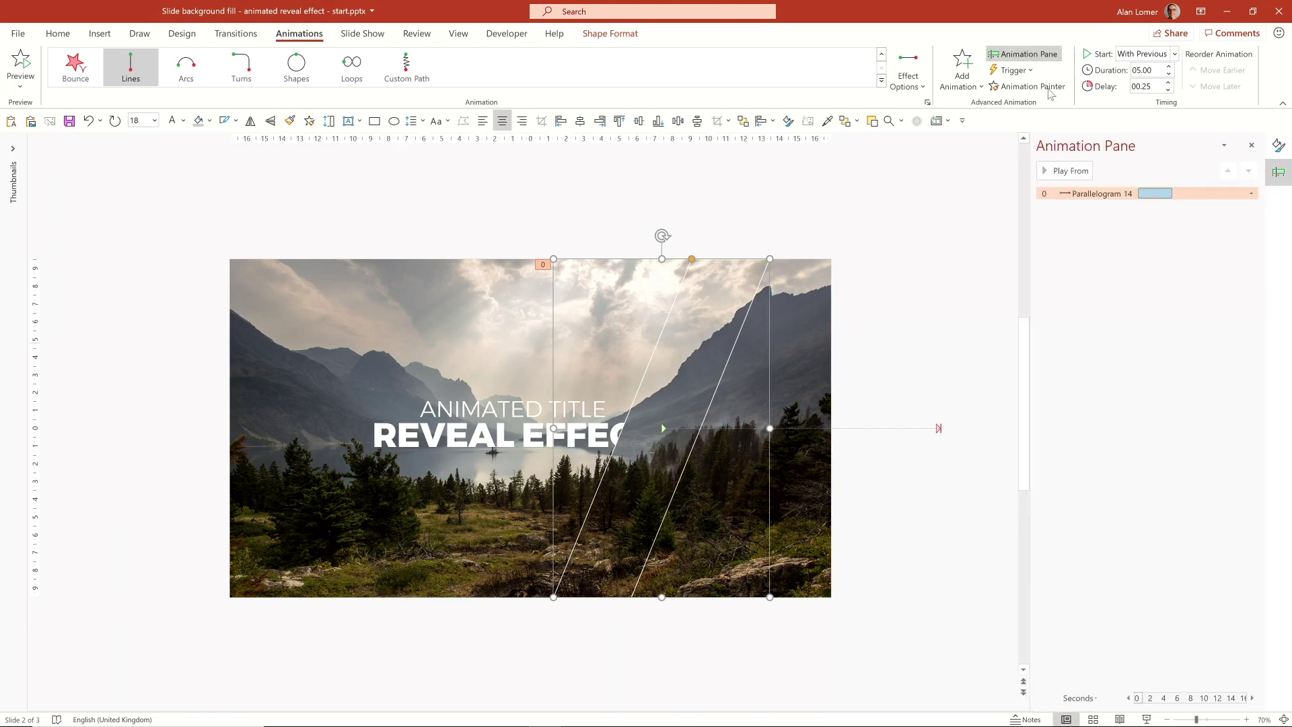
left_click(1100, 193)
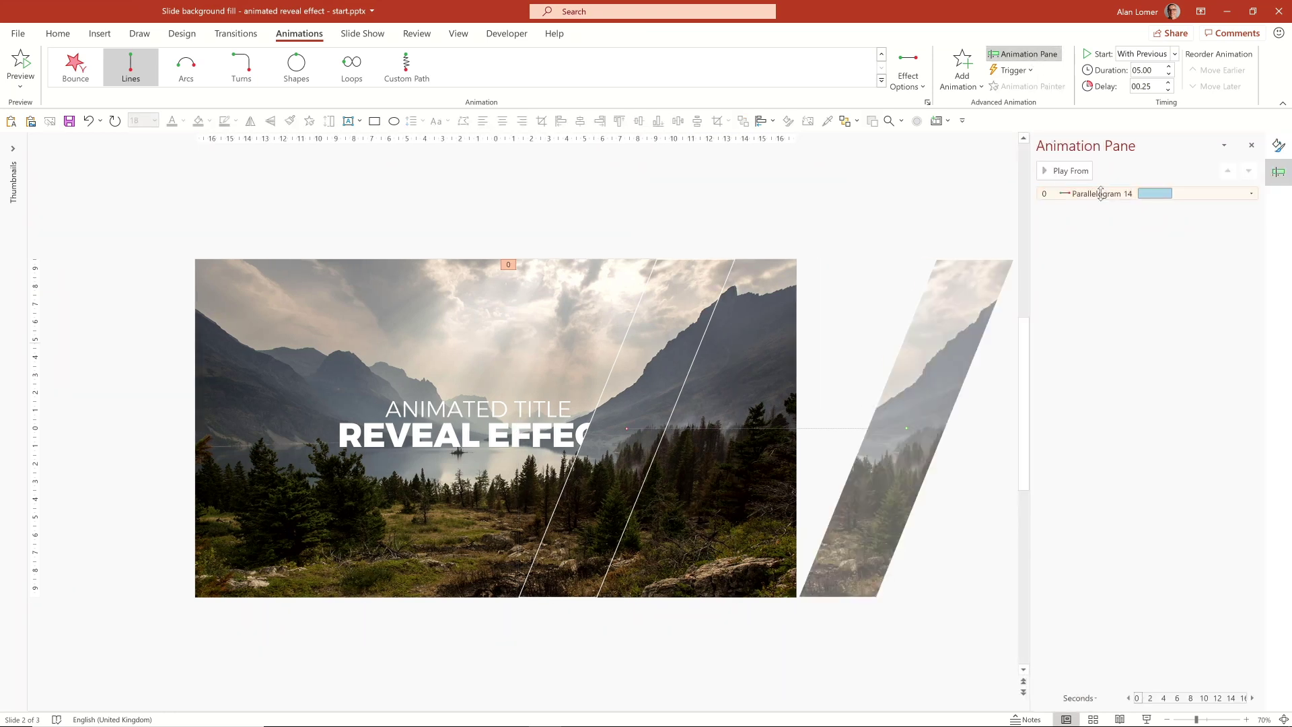
key("Delete")
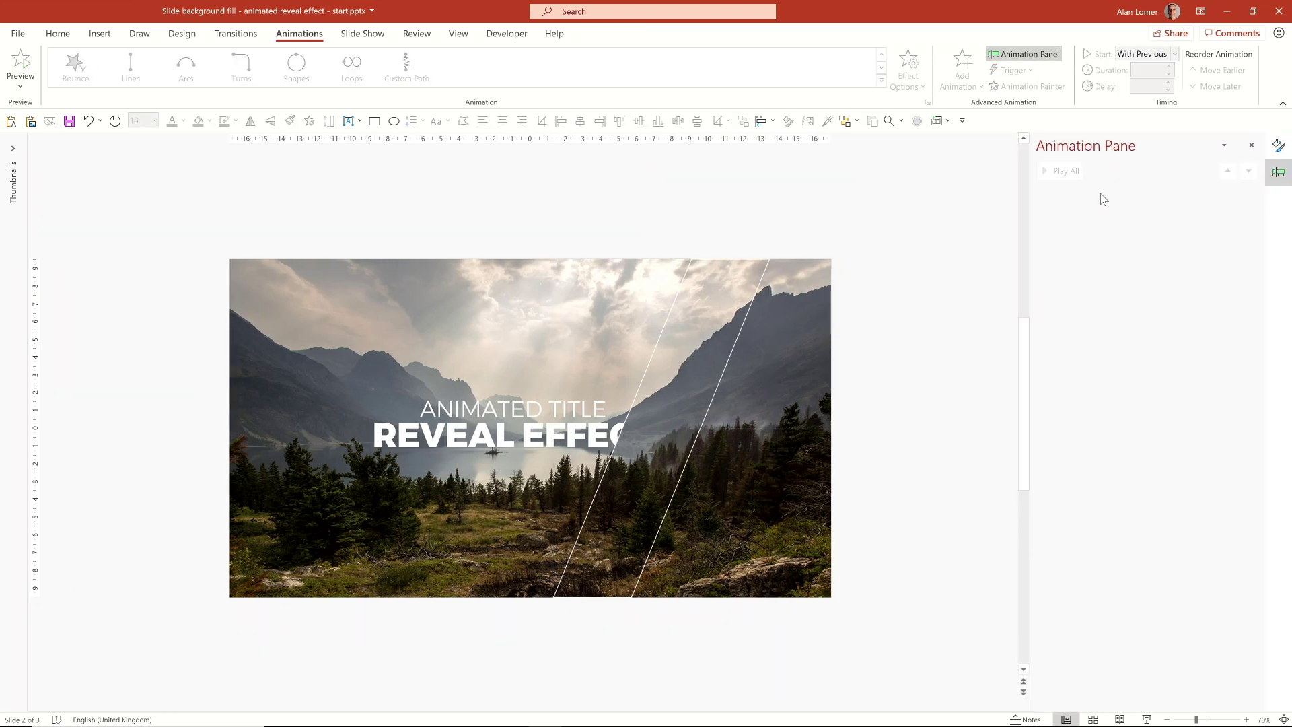
Add a Lines motion path heading Right to Parallelogram 14, zooming out to see its full length
left_click(703, 345)
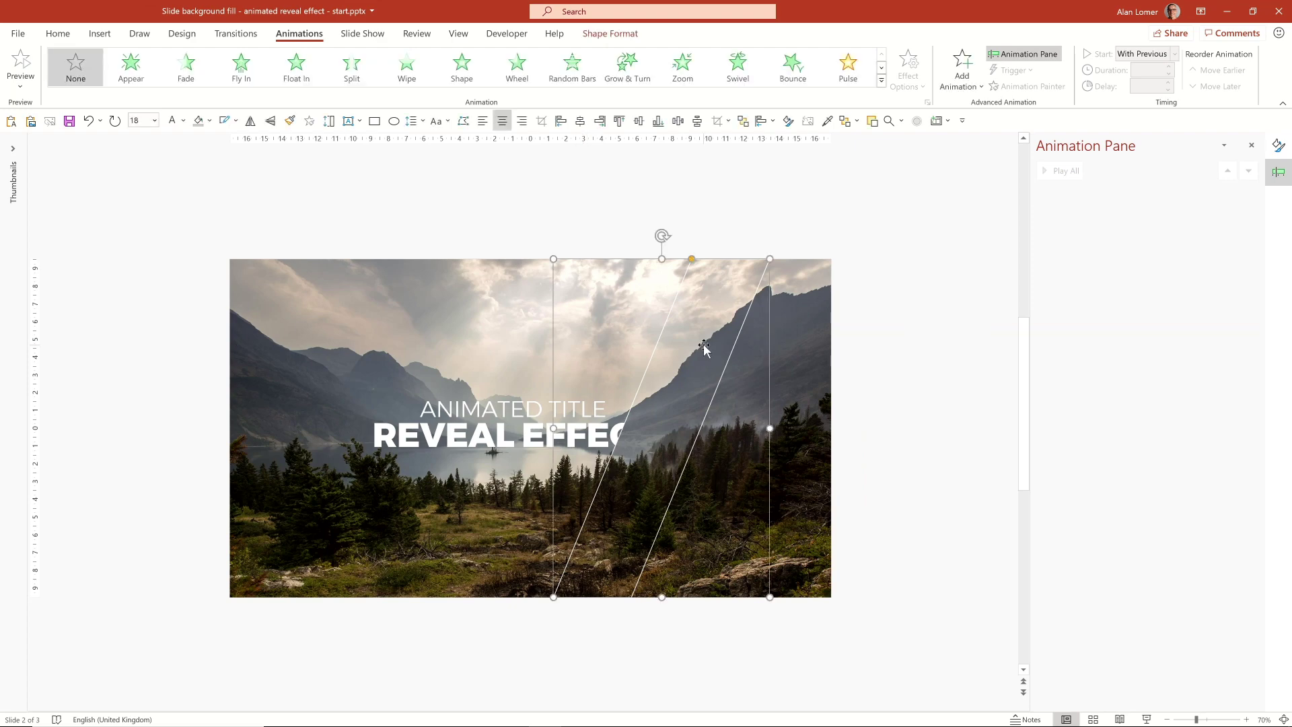
left_click(962, 74)
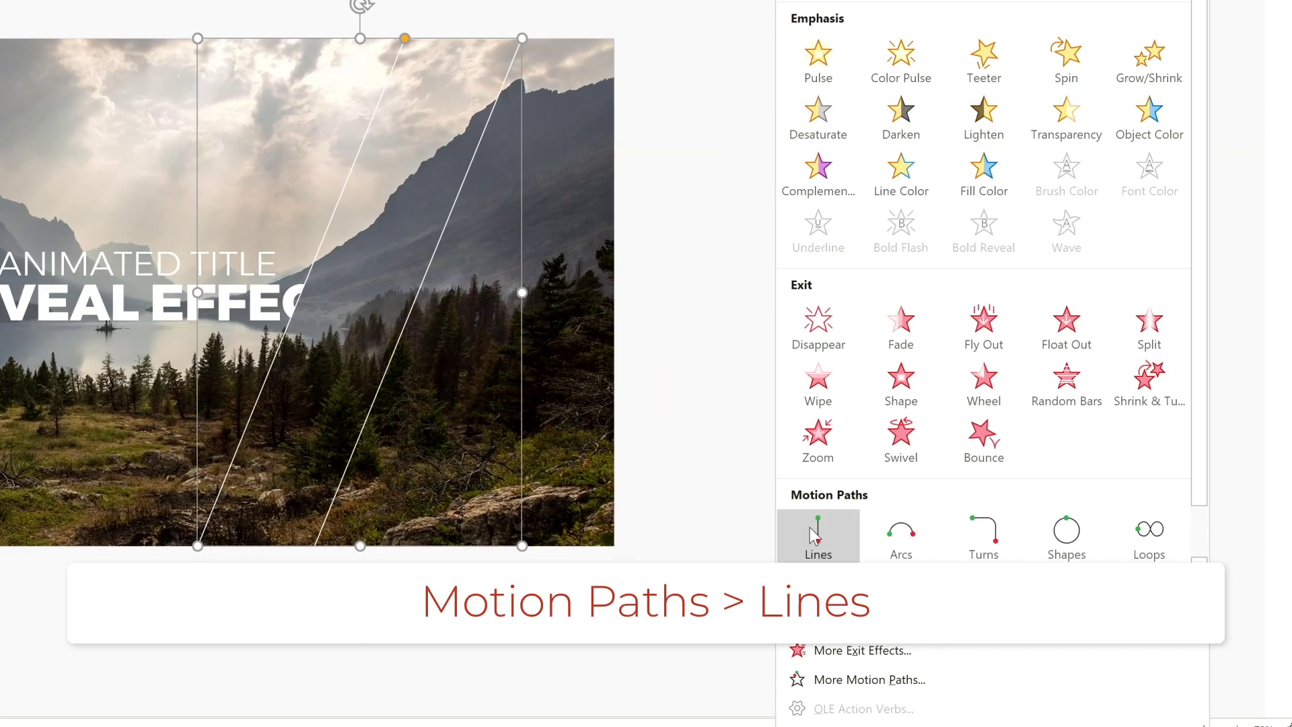
left_click(966, 589)
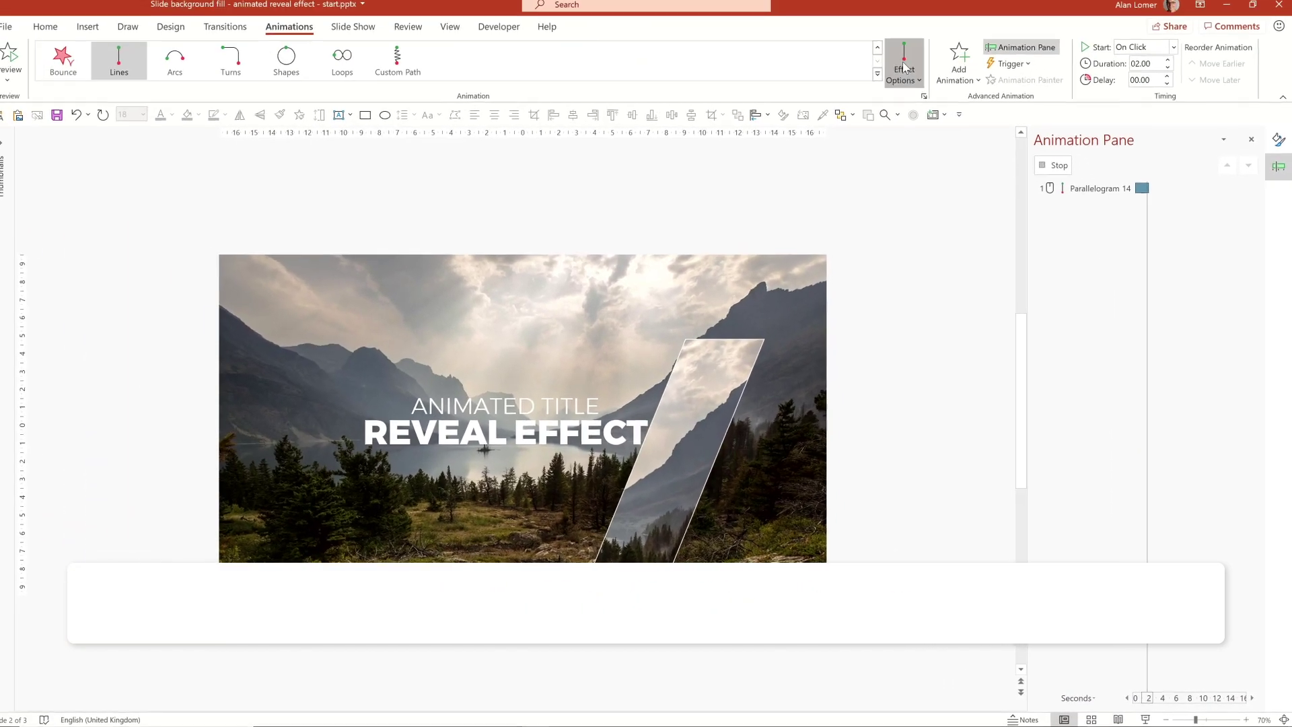
left_click(905, 67)
left_click(922, 195)
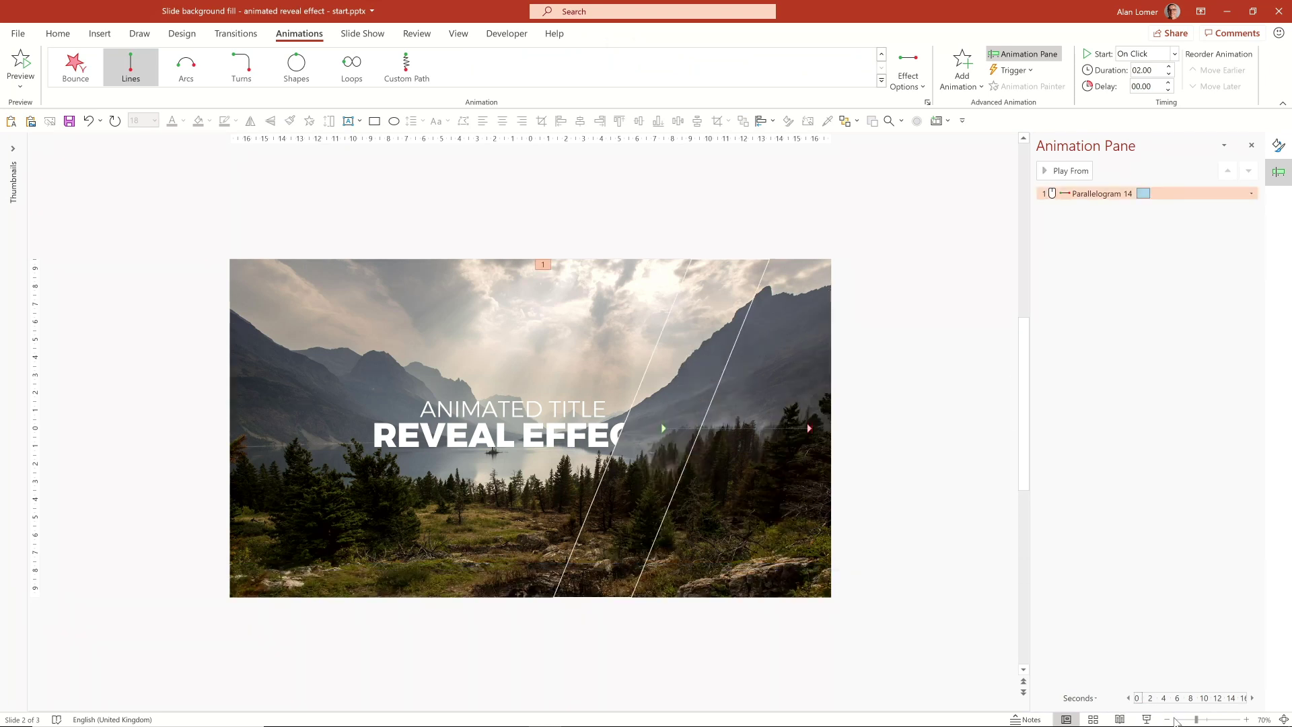
left_click(1167, 719)
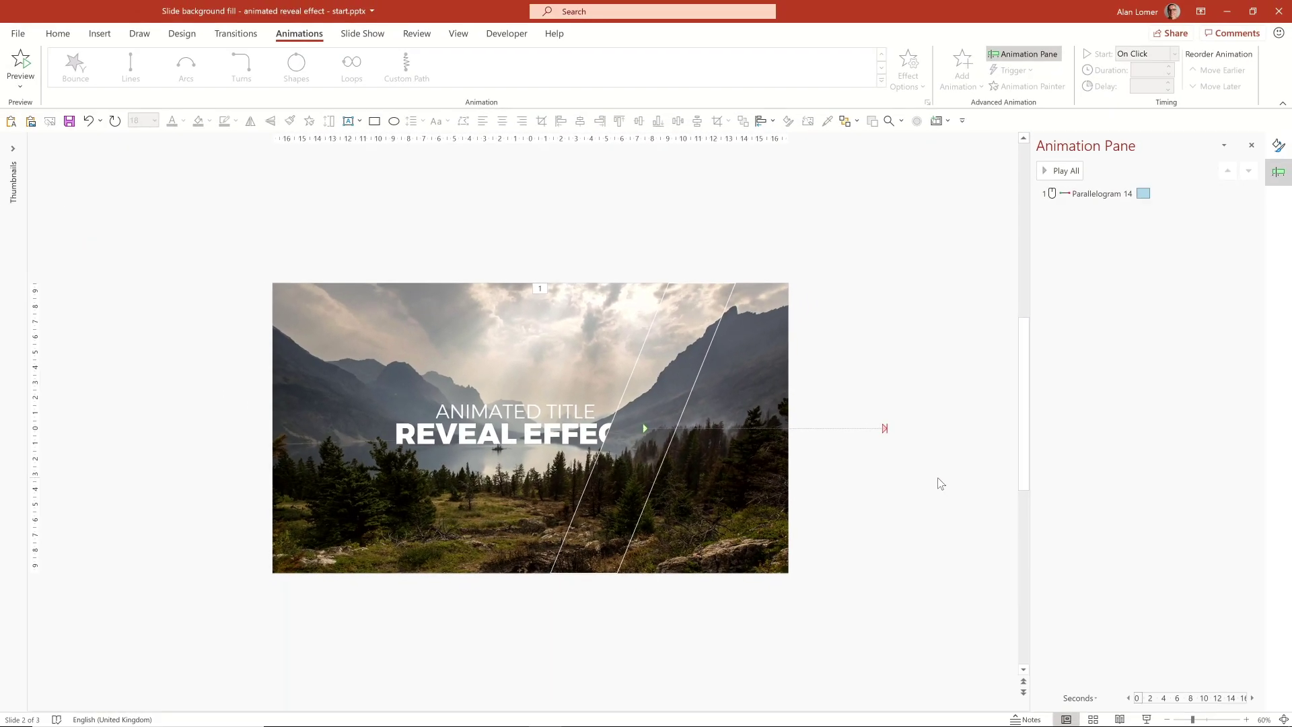
left_click(698, 371)
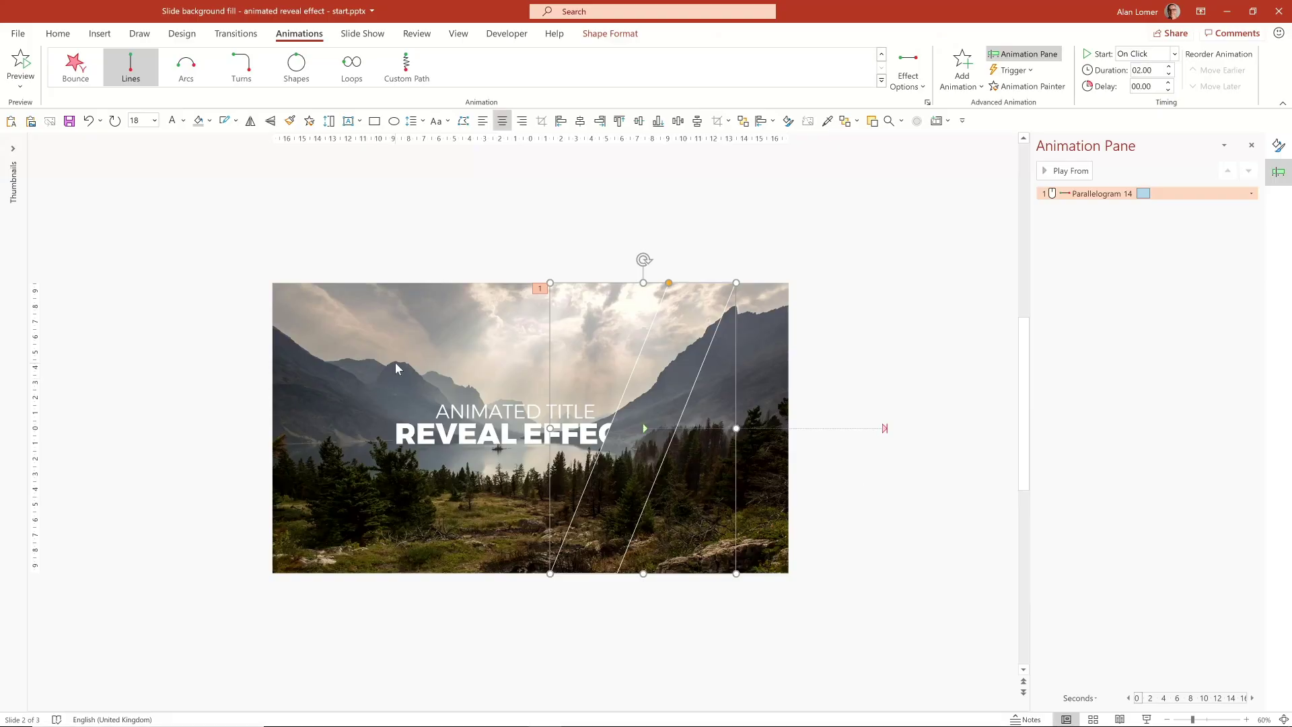
Set the motion path to start After Previous
left_click(1095, 197)
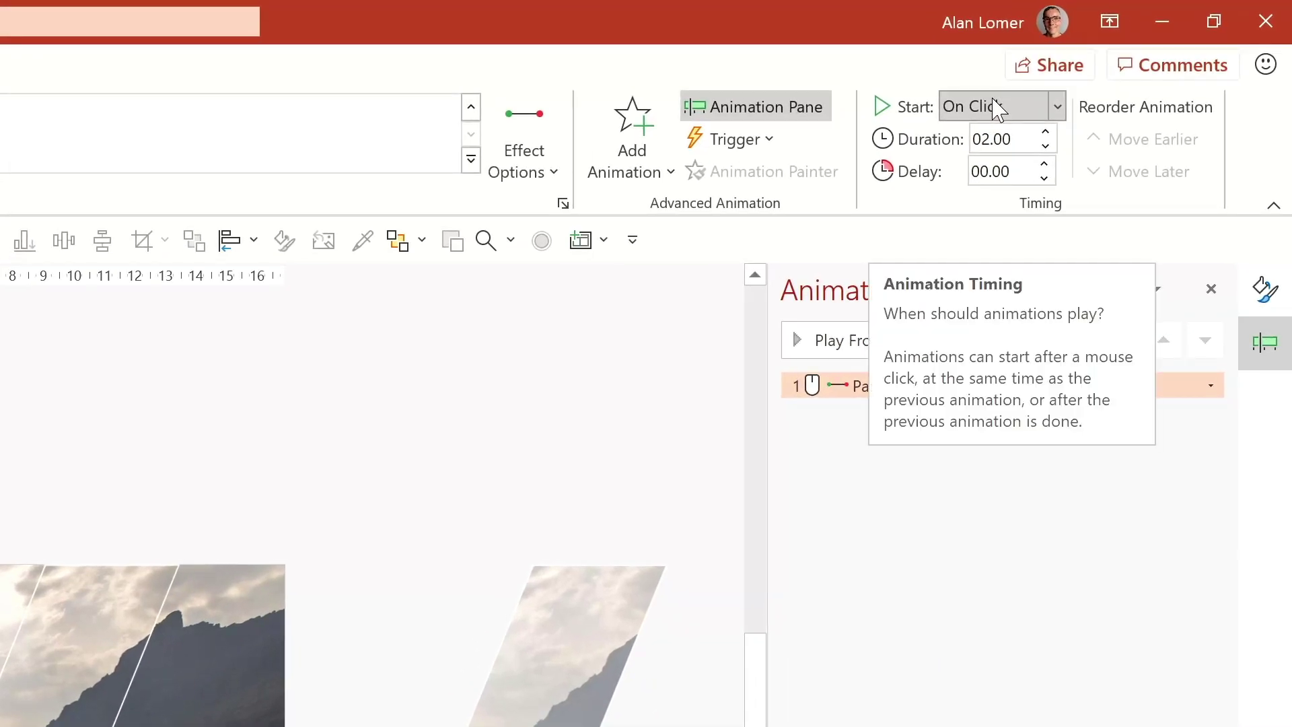
left_click(996, 109)
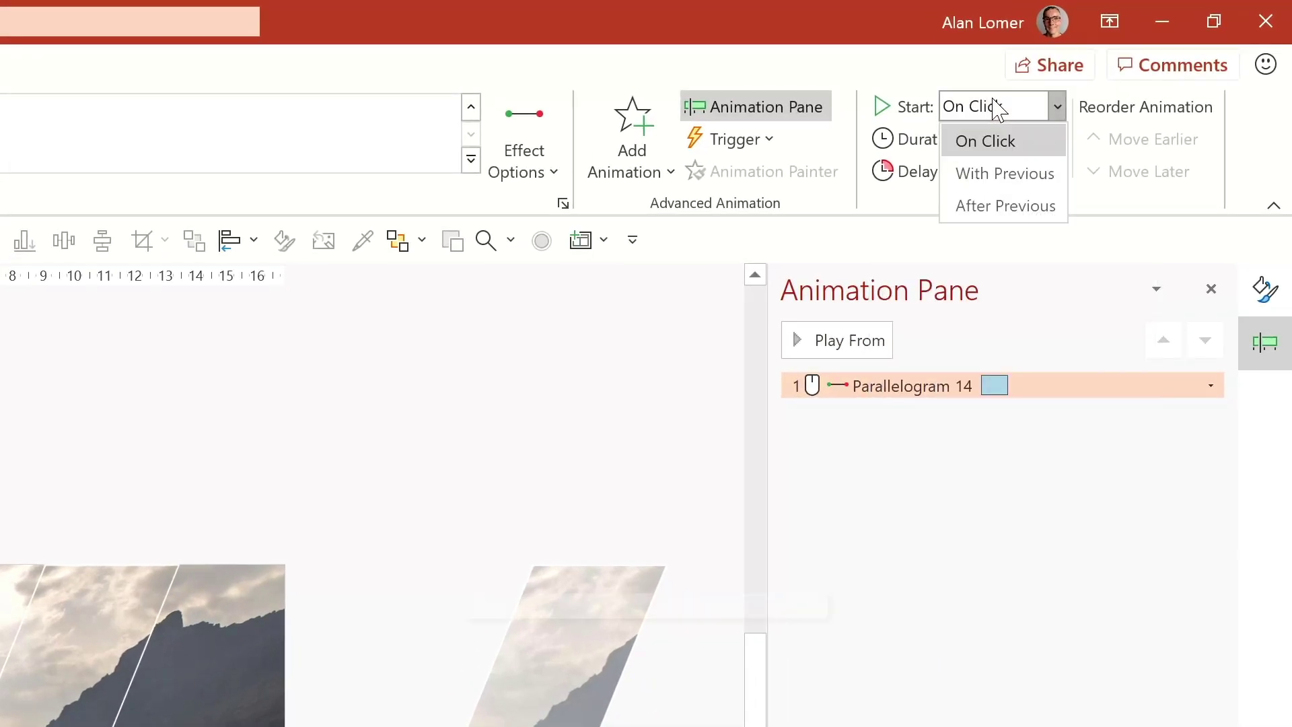
left_click(1020, 206)
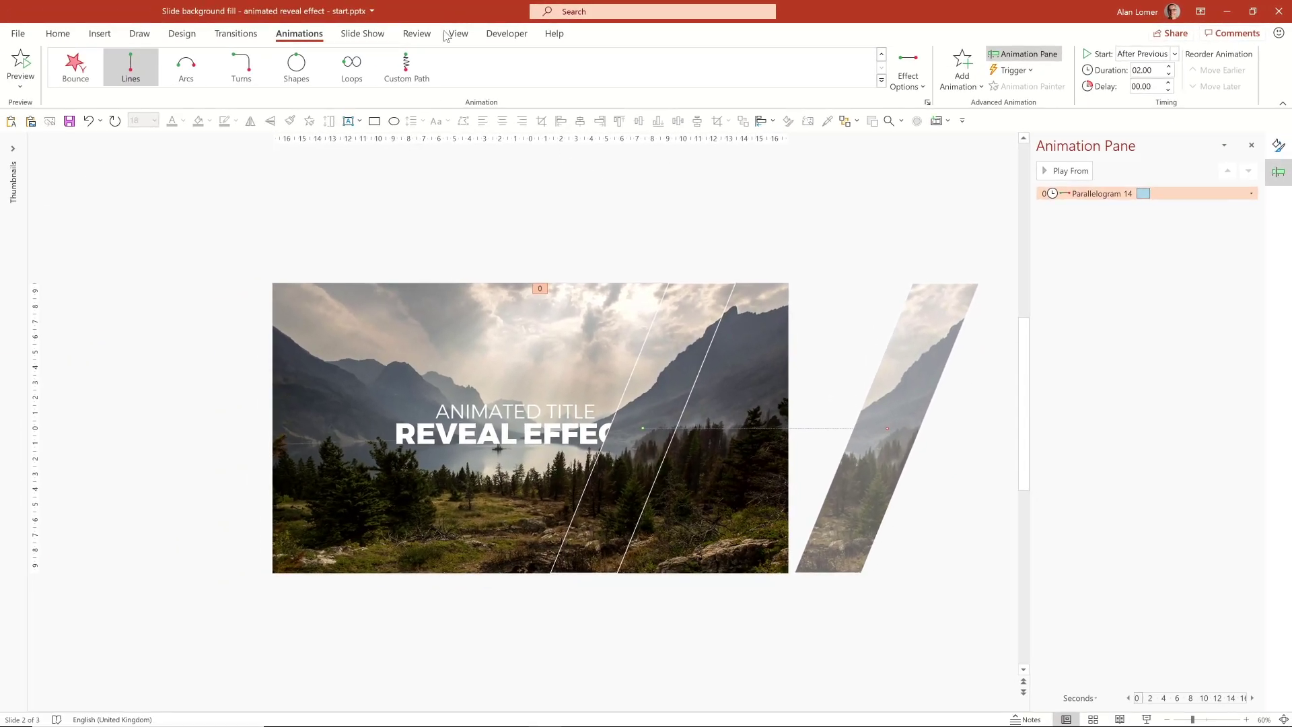
Give the motion path a 0.6 sec smooth end and a 3-second duration
double_click(1095, 195)
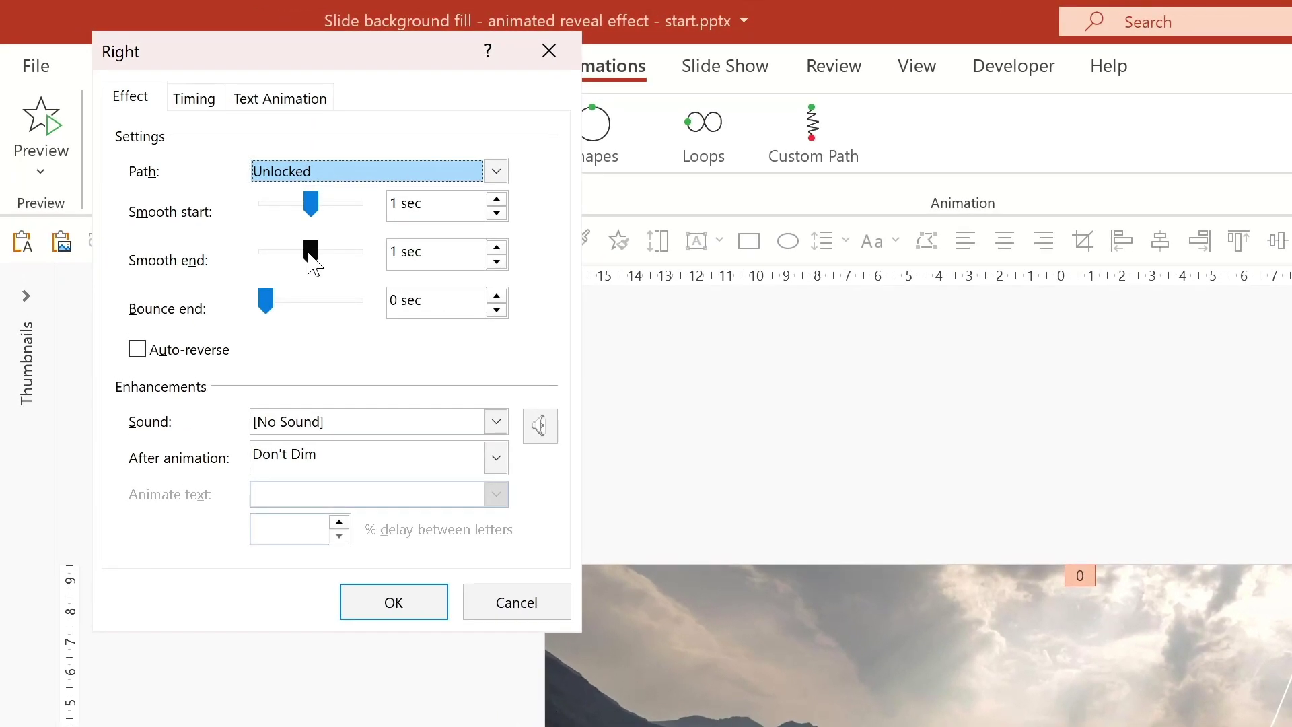
left_click(270, 218)
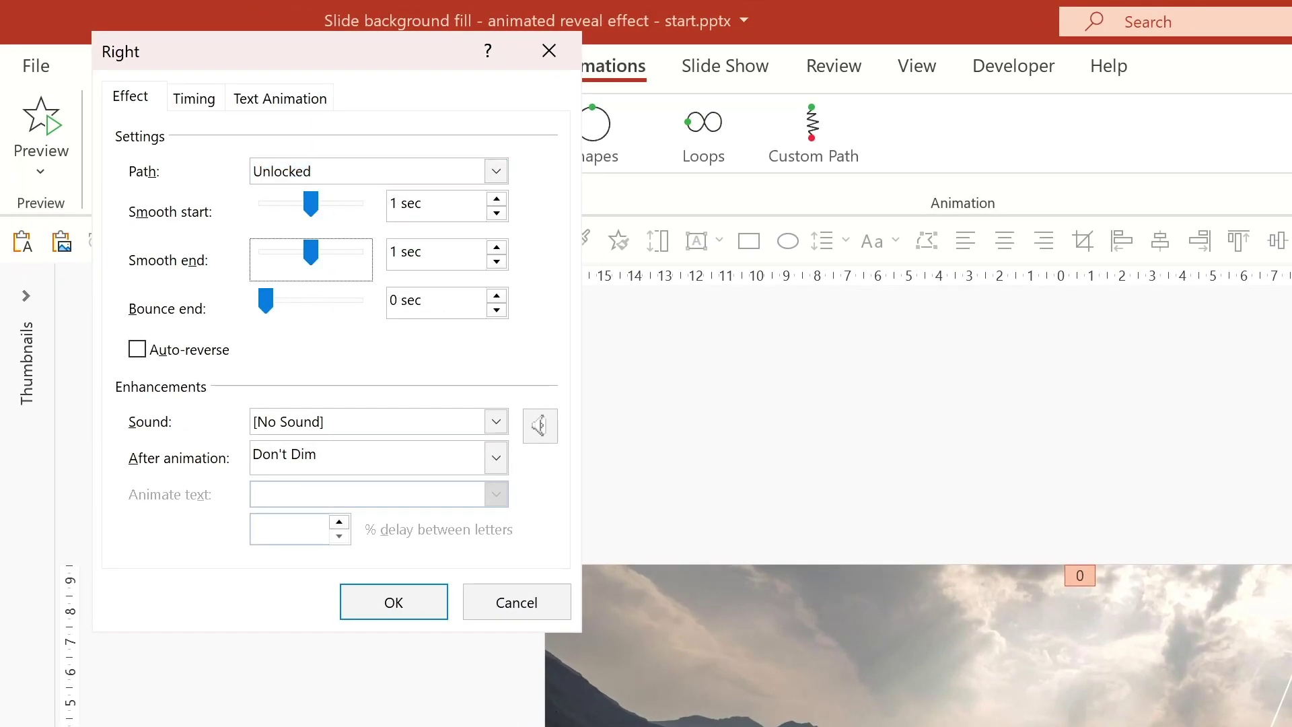
mouse_move(308, 259)
left_mouse_down()
mouse_move(292, 259)
mouse_move(331, 254)
left_mouse_up()
left_click(196, 102)
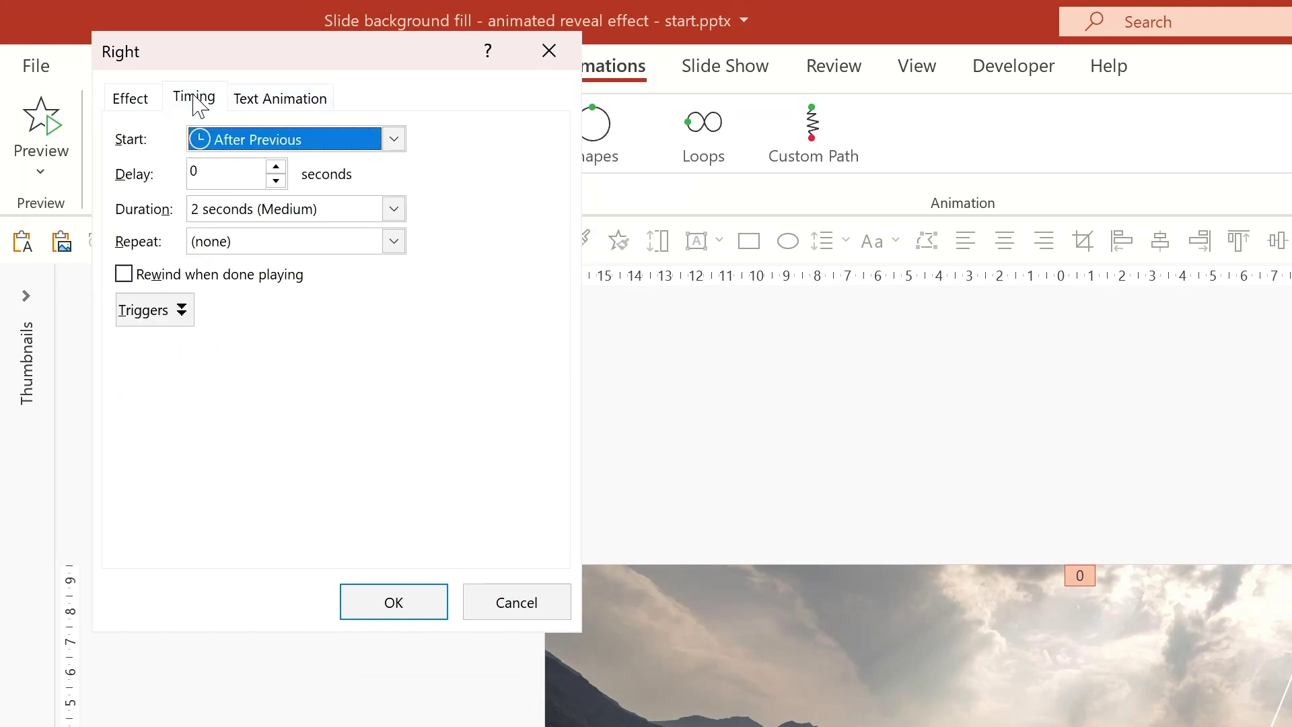
left_click(394, 208)
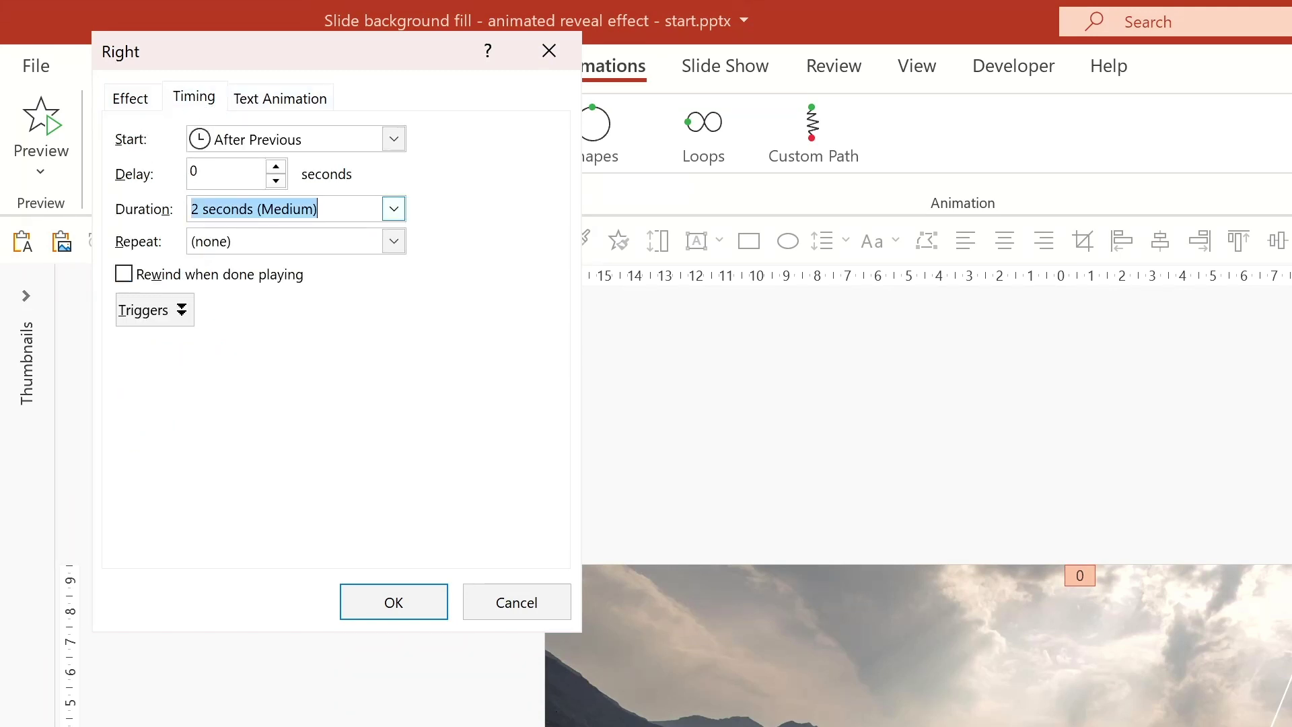
left_click(397, 209)
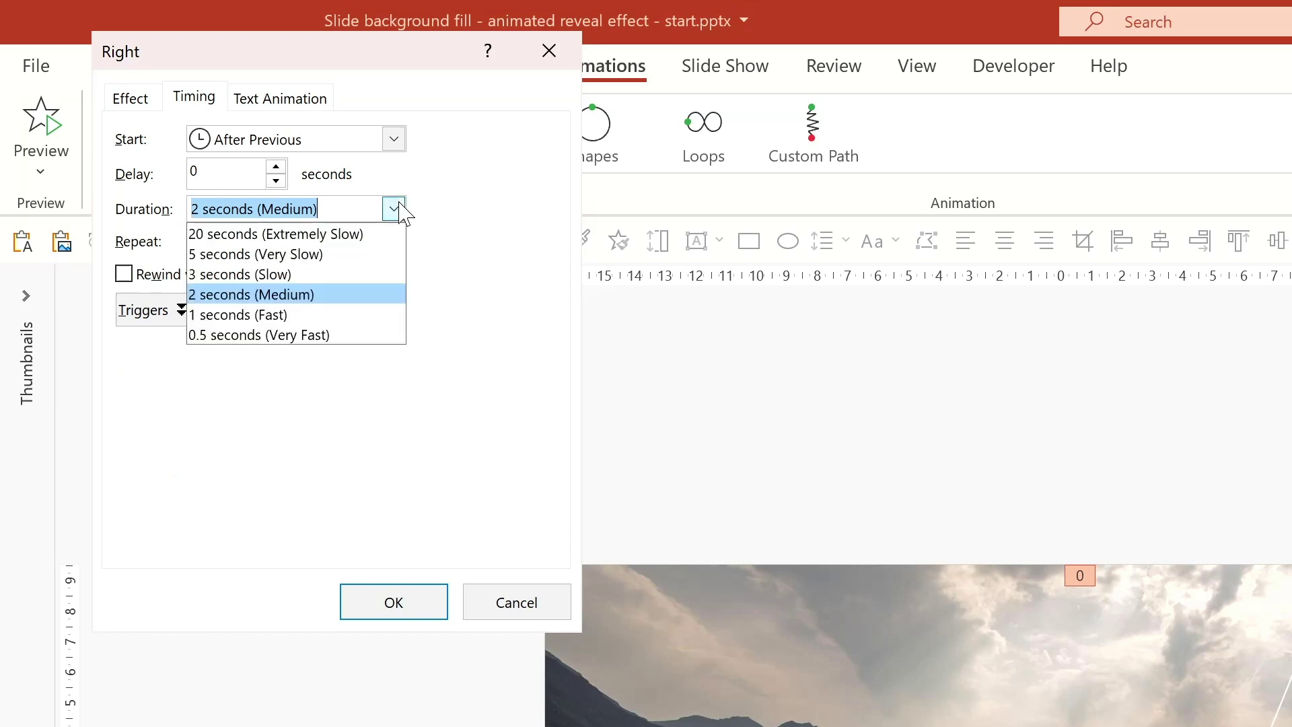
left_click(361, 275)
left_click(378, 578)
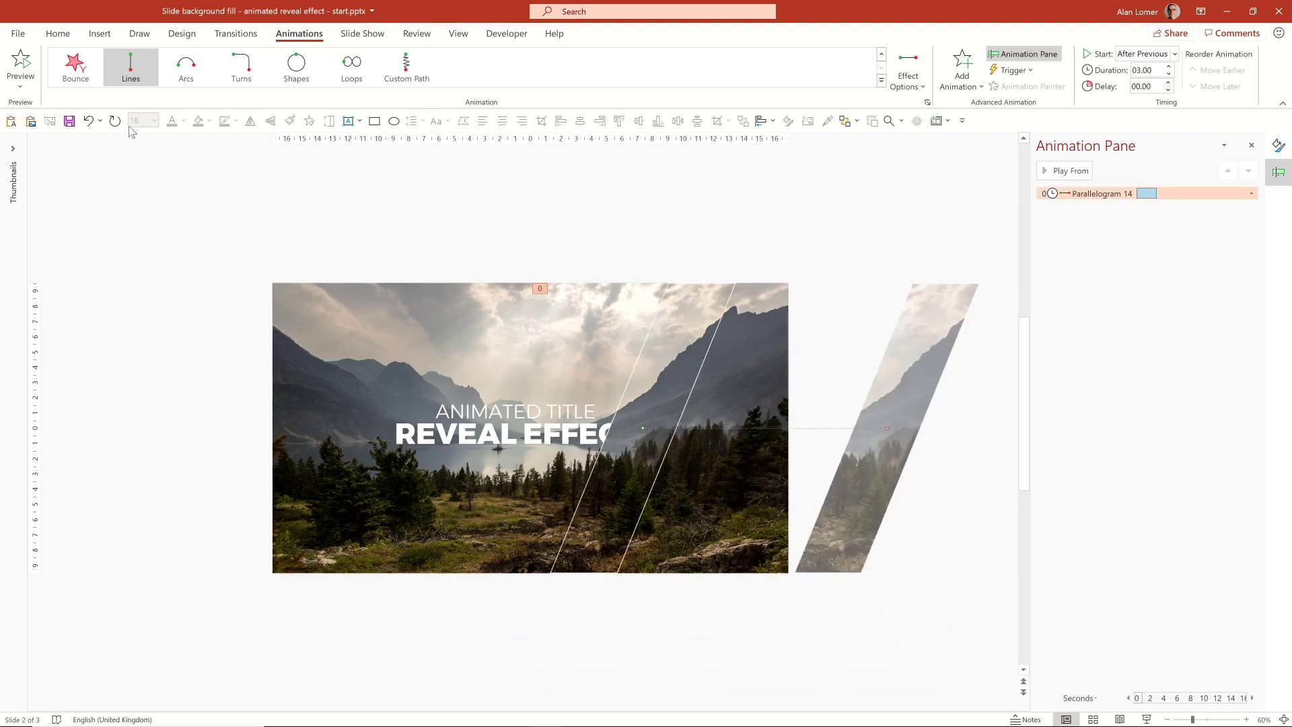
Set the remaining parallelogram's outline to No Outline
left_click(58, 33)
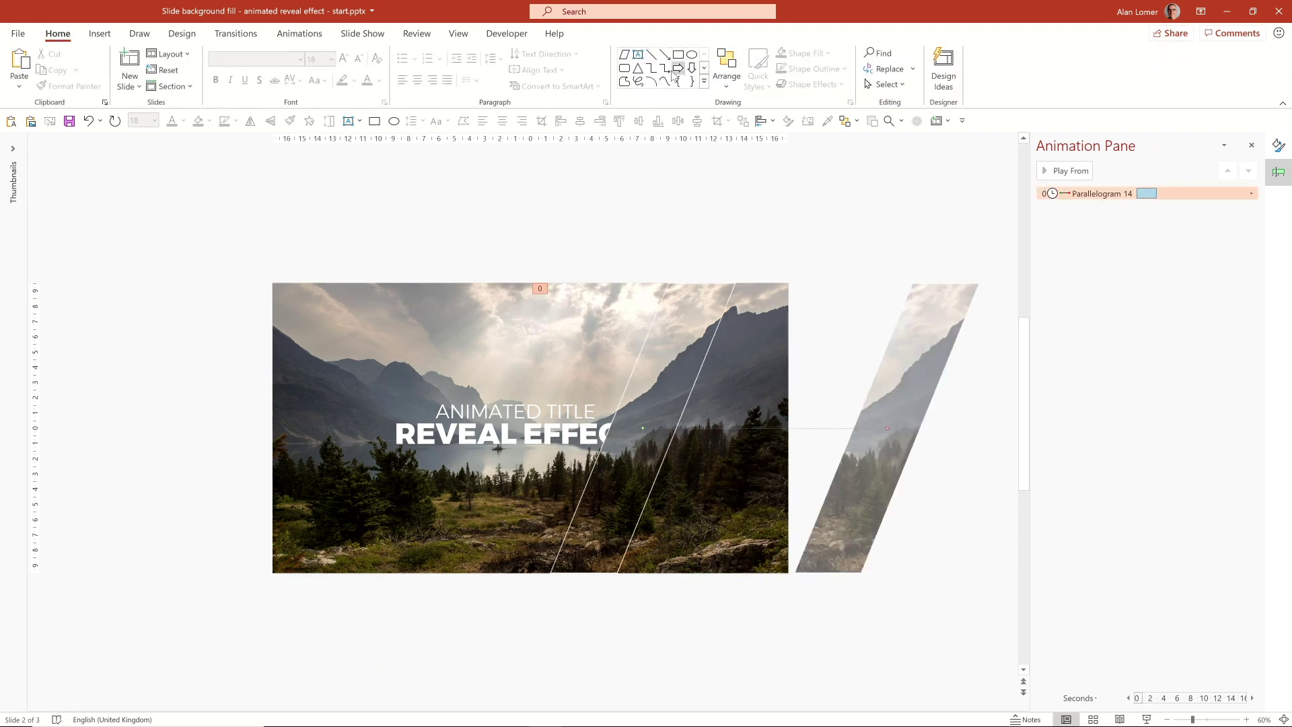
left_click(921, 344)
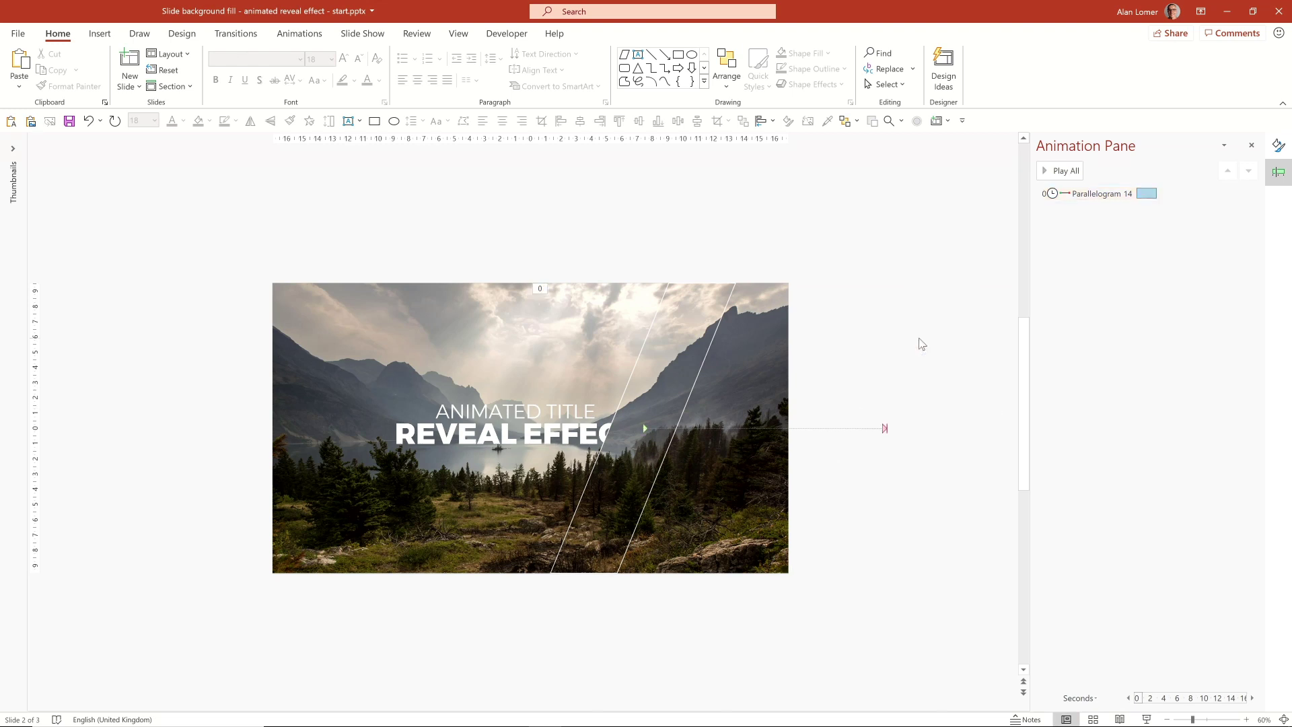
left_click(700, 345)
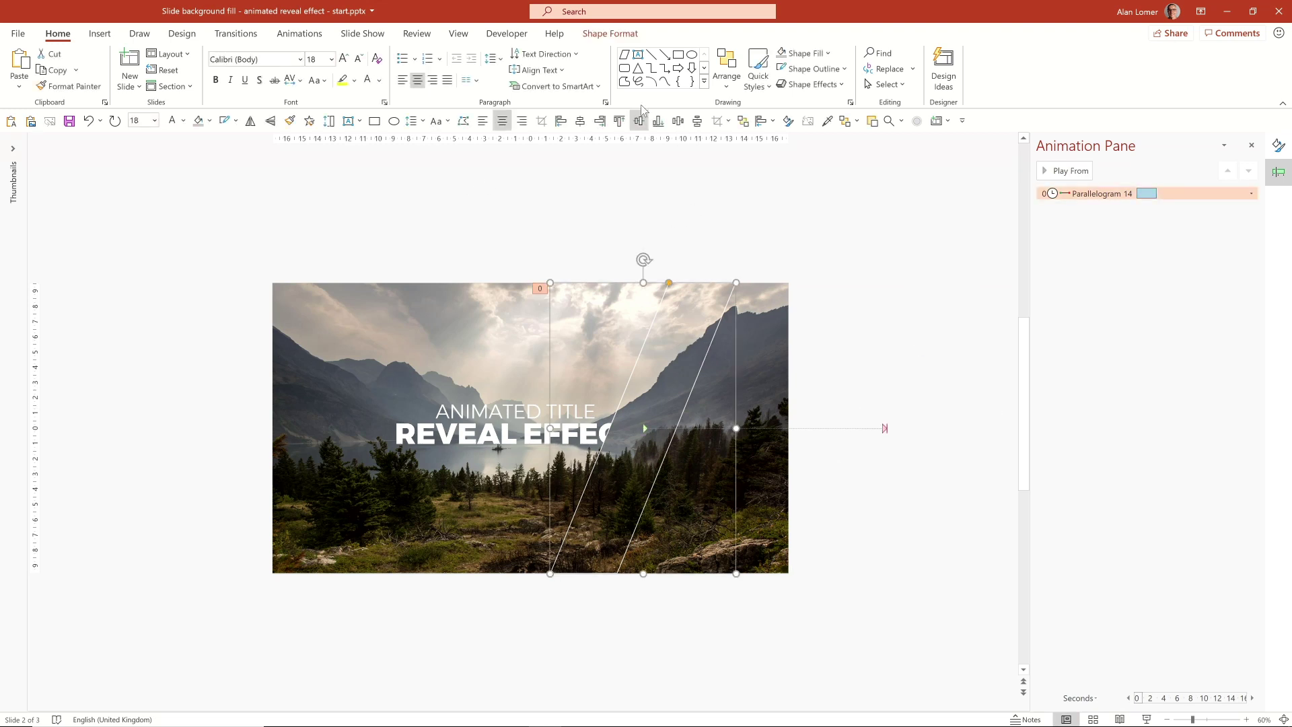
left_click(812, 68)
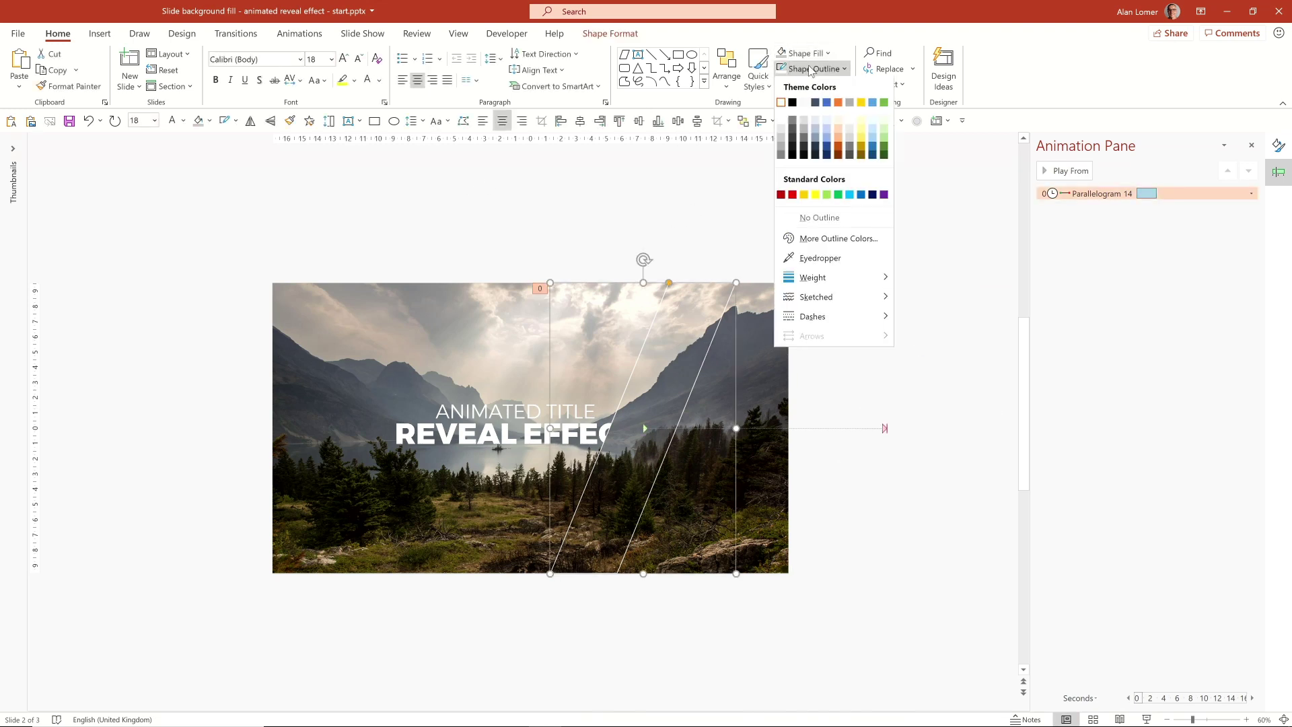
left_click(819, 219)
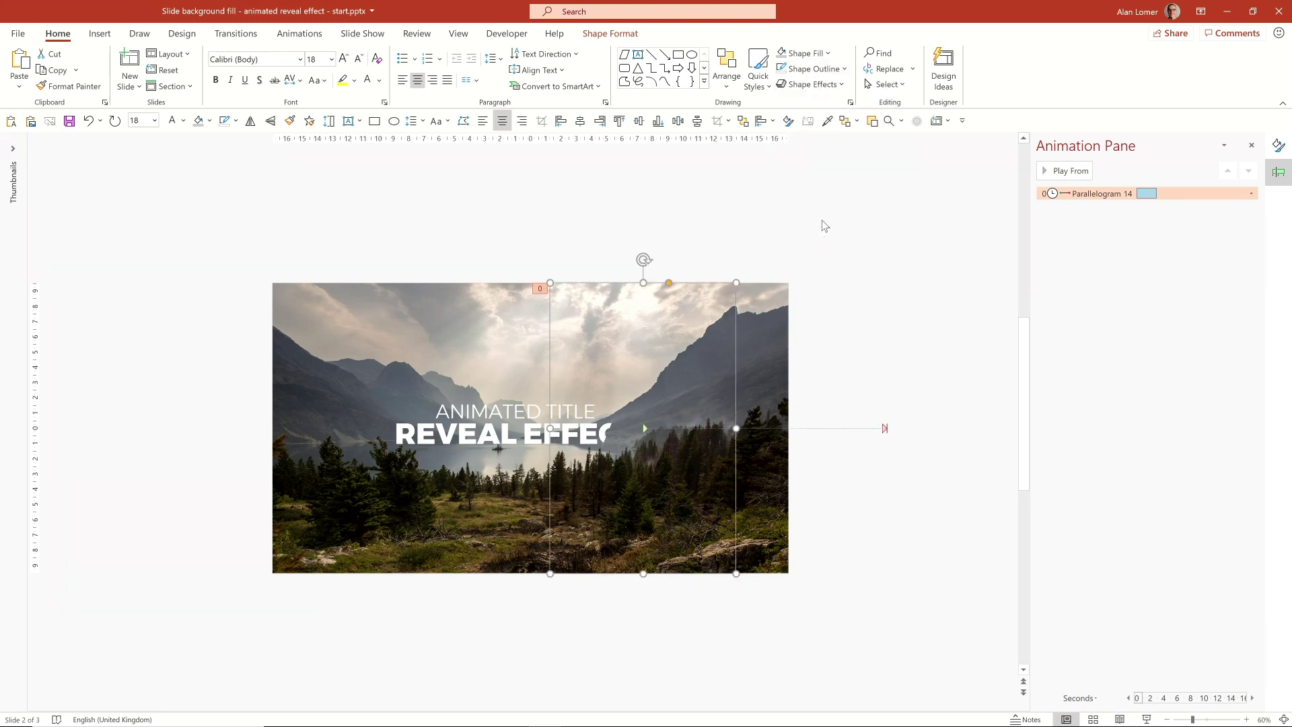